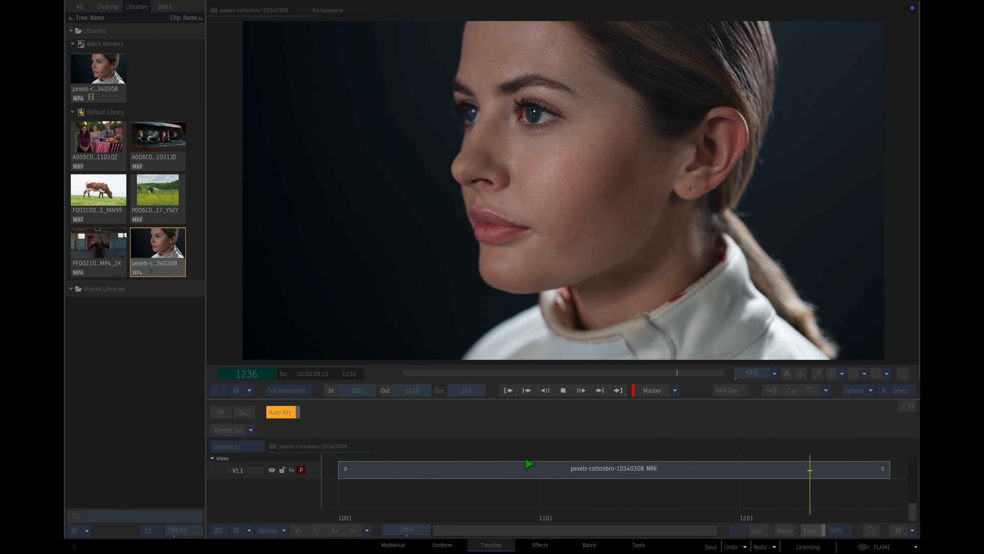
# Play and scrub the pexels-cottonbro-10340308 sequence to examine the jump cut between its two segments.
pyautogui.moveTo(439, 374); pyautogui.dragTo(520, 375)
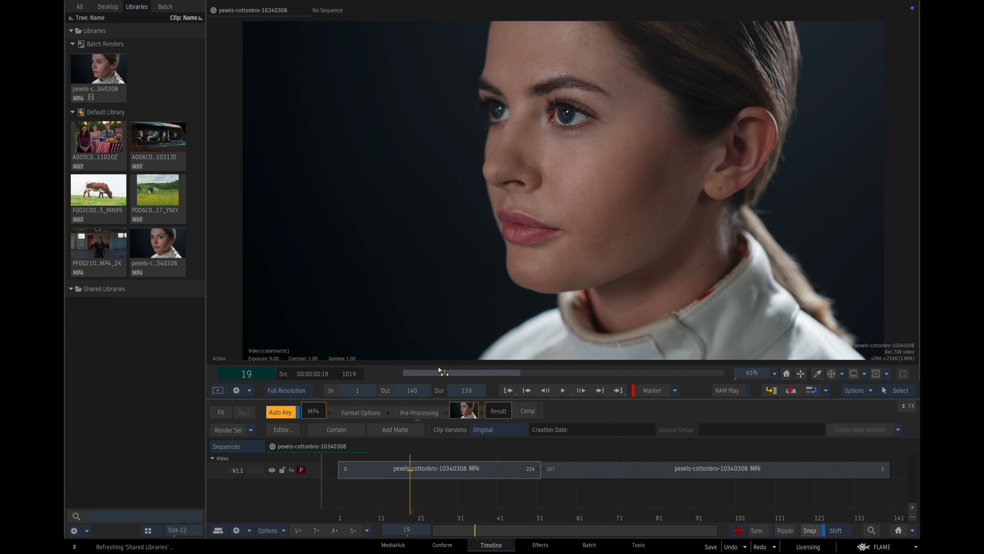
pyautogui.moveTo(440, 374); pyautogui.dragTo(403, 373)
pyautogui.click(562, 390)
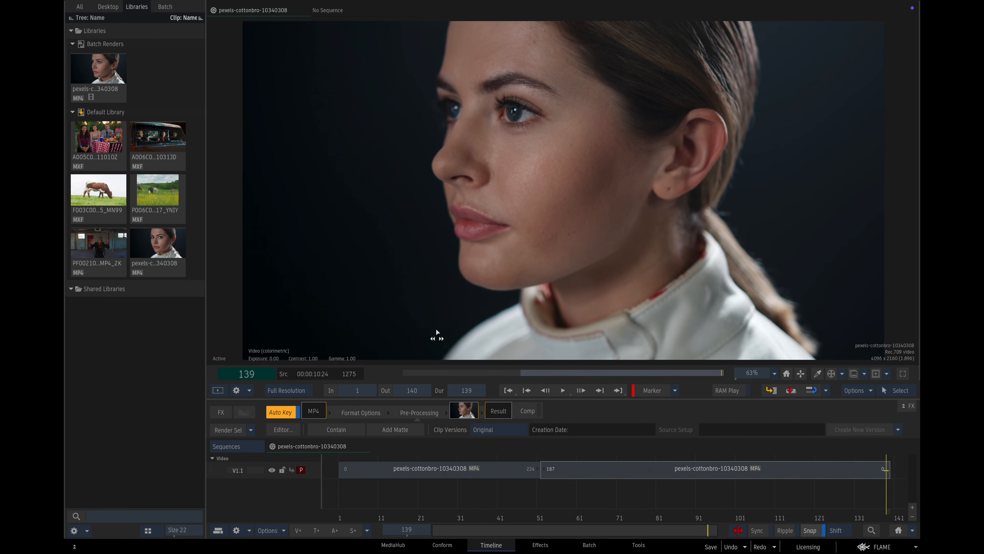
pyautogui.moveTo(456, 374); pyautogui.dragTo(537, 468)
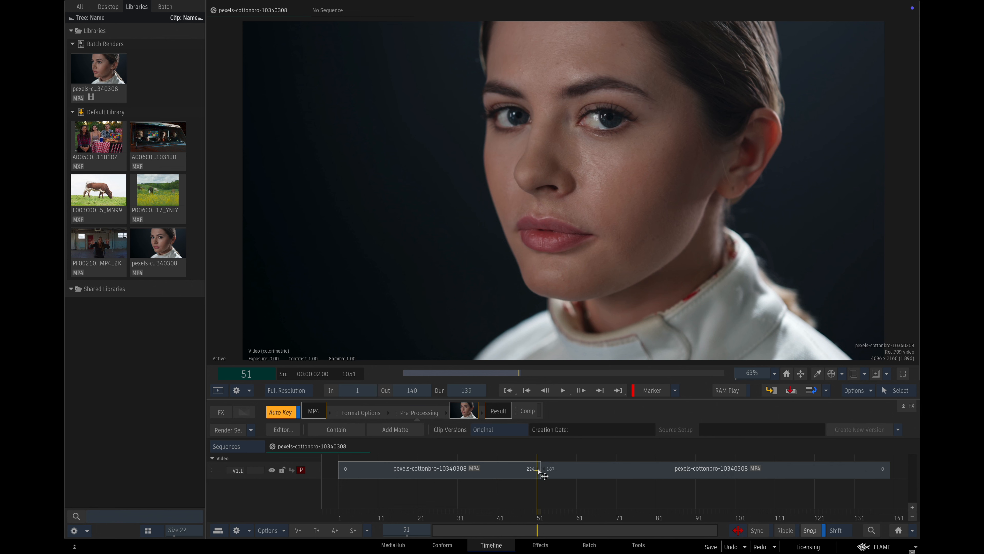
# Add a Morph video transition to the cut between the two pexels-cottonbro-10340308 segments.
pyautogui.click(538, 470)
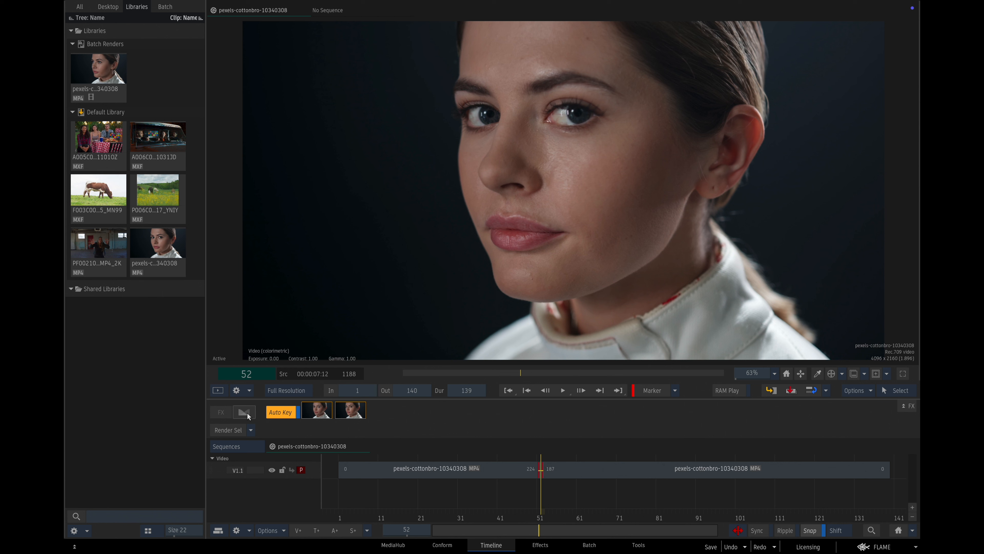
pyautogui.click(245, 412)
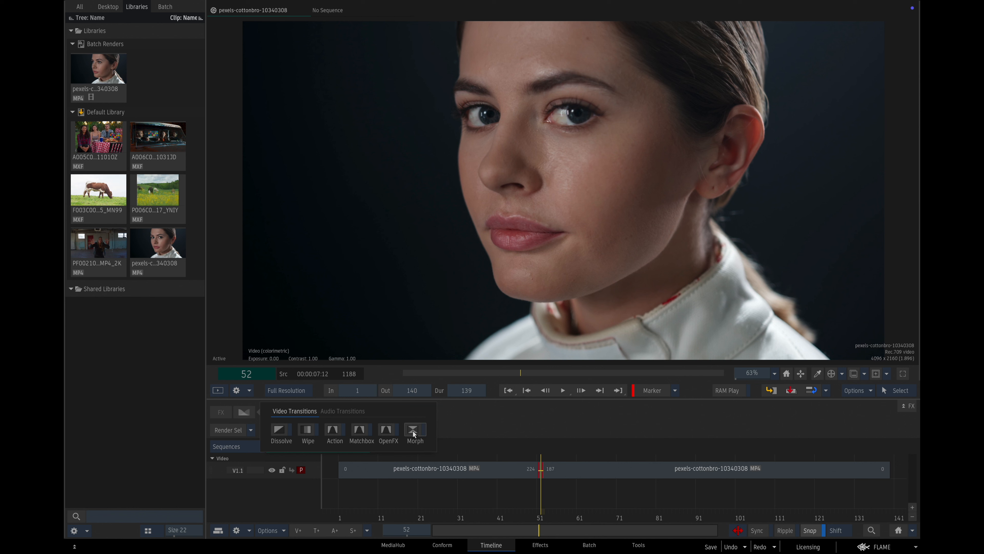
pyautogui.click(412, 429)
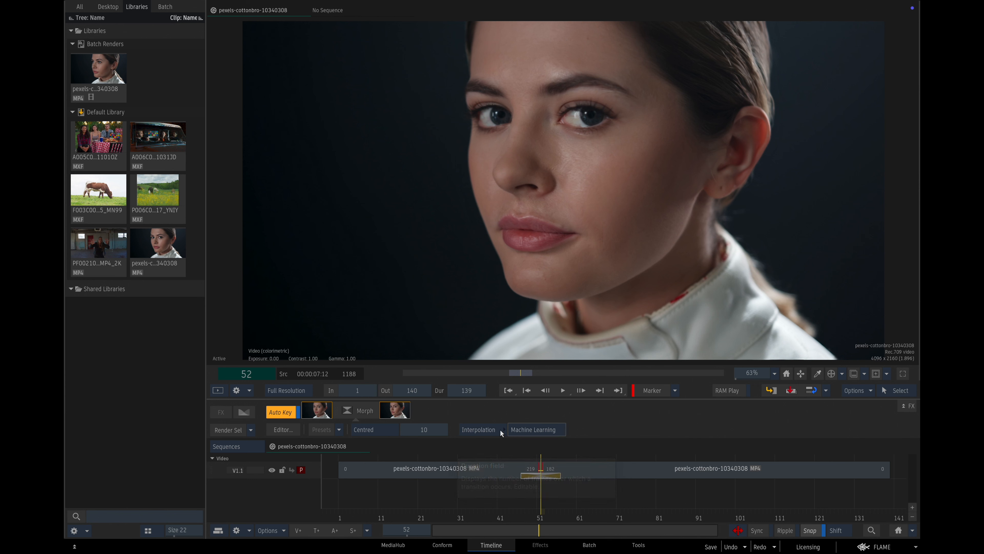
# Render the 10-frame Morph transition in the current render mode.
pyautogui.rightClick(538, 475)
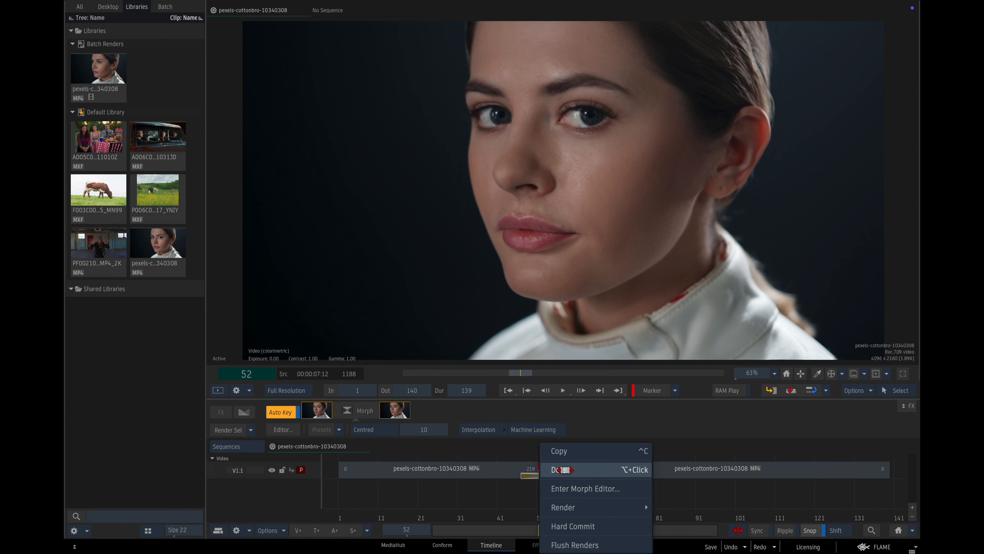
pyautogui.moveTo(576, 510)
pyautogui.click(681, 450)
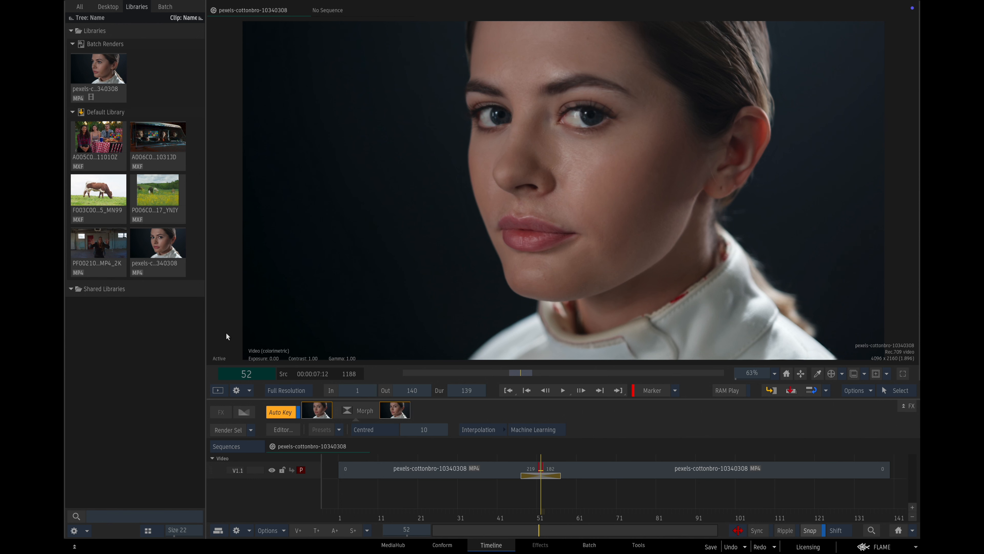
# Play the sequence repeatedly across the rendered Machine Learning morph to check how smoothly the two segments join.
pyautogui.moveTo(541, 524); pyautogui.dragTo(489, 489)
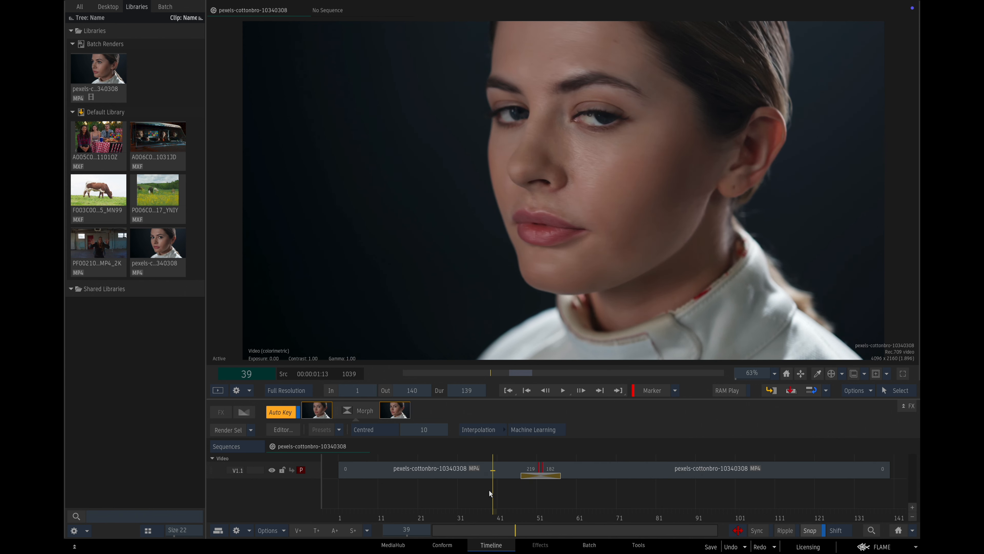
pyautogui.click(564, 390)
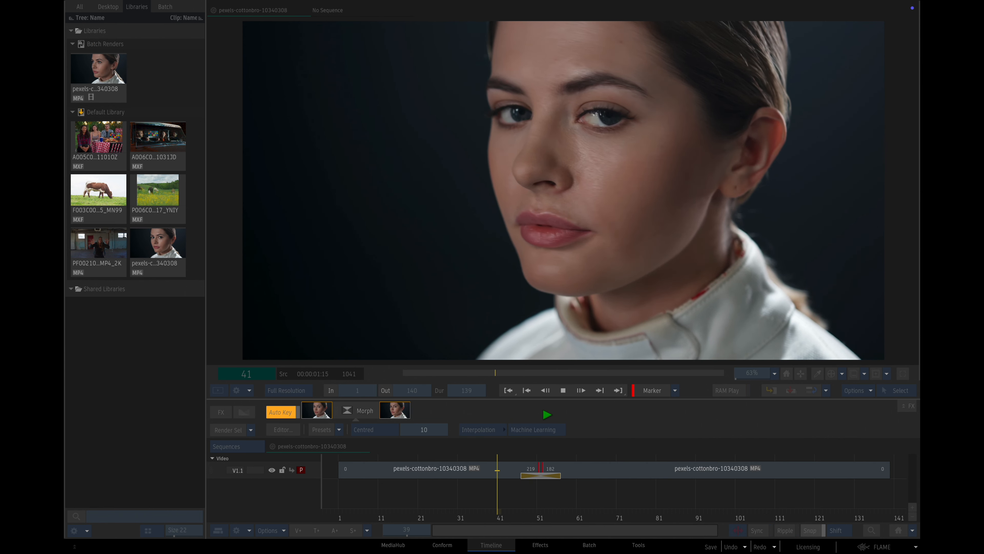
pyautogui.moveTo(548, 388)
pyautogui.mouseDown()
pyautogui.moveTo(523, 371)
pyautogui.moveTo(488, 371)
pyautogui.moveTo(535, 393)
pyautogui.mouseUp()
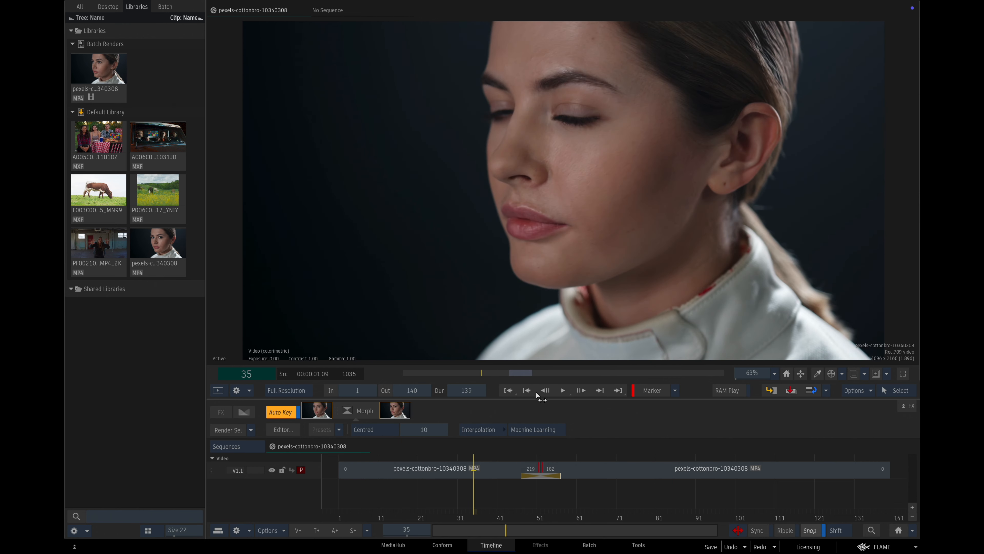
pyautogui.click(562, 390)
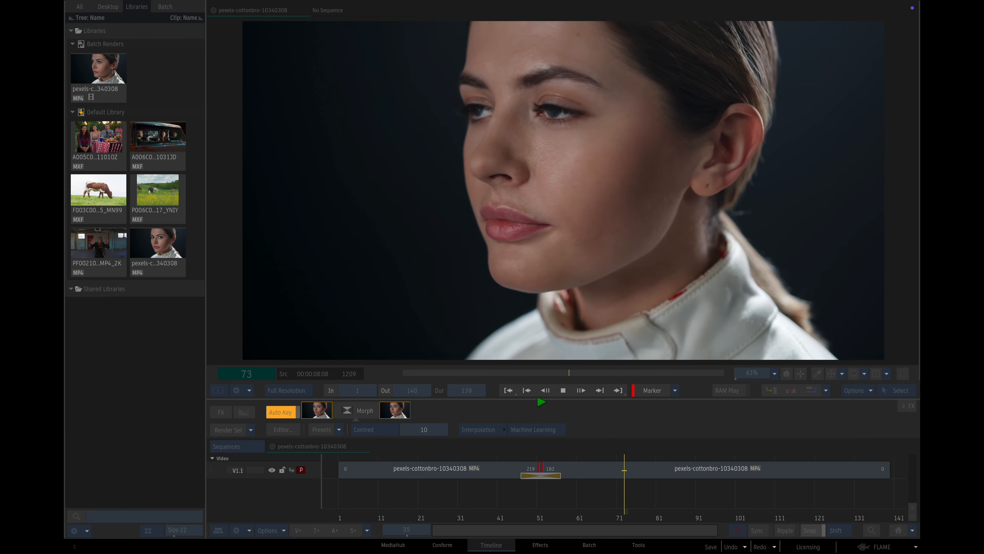
pyautogui.click(502, 375)
pyautogui.moveTo(502, 375); pyautogui.dragTo(430, 375)
pyautogui.click(561, 390)
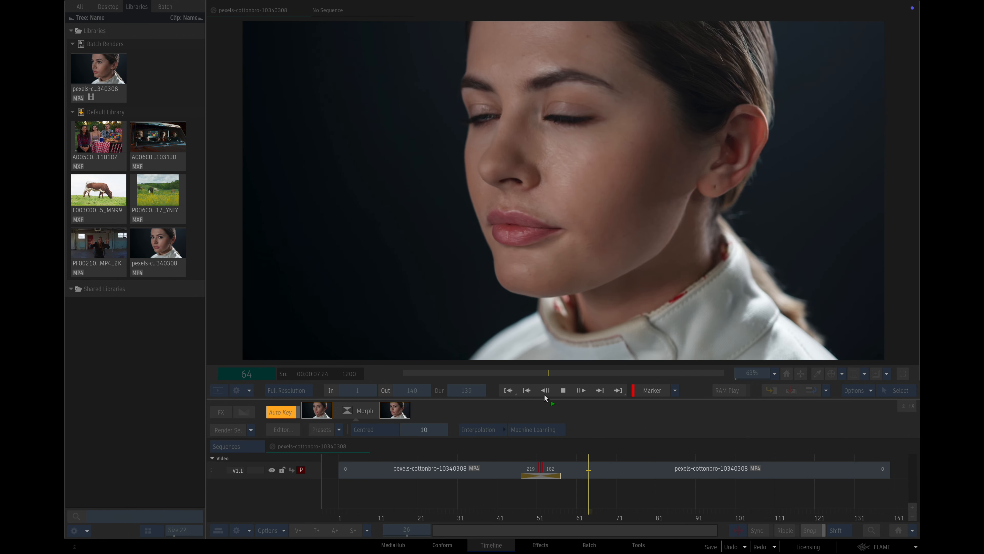
pyautogui.moveTo(453, 374); pyautogui.dragTo(408, 373)
pyautogui.click(561, 390)
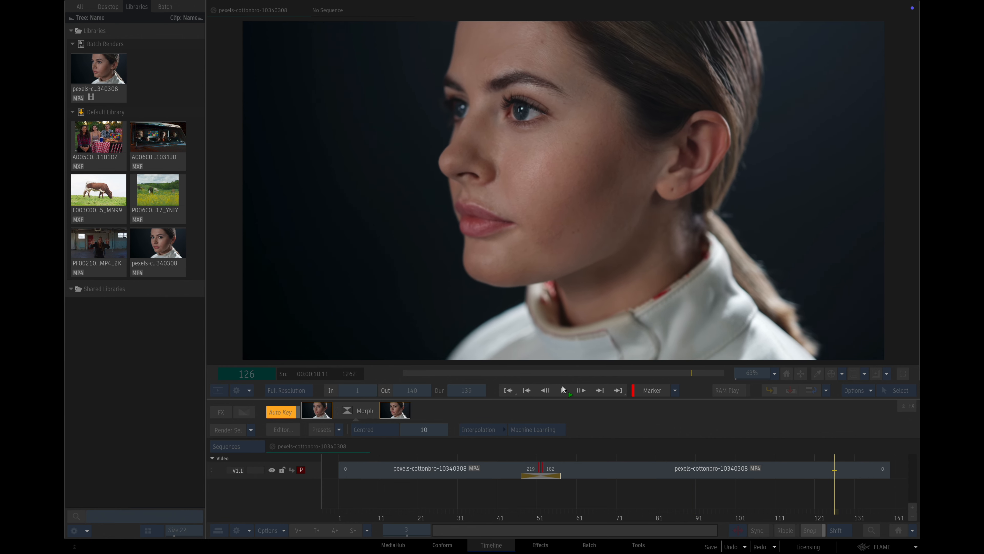
pyautogui.click(561, 390)
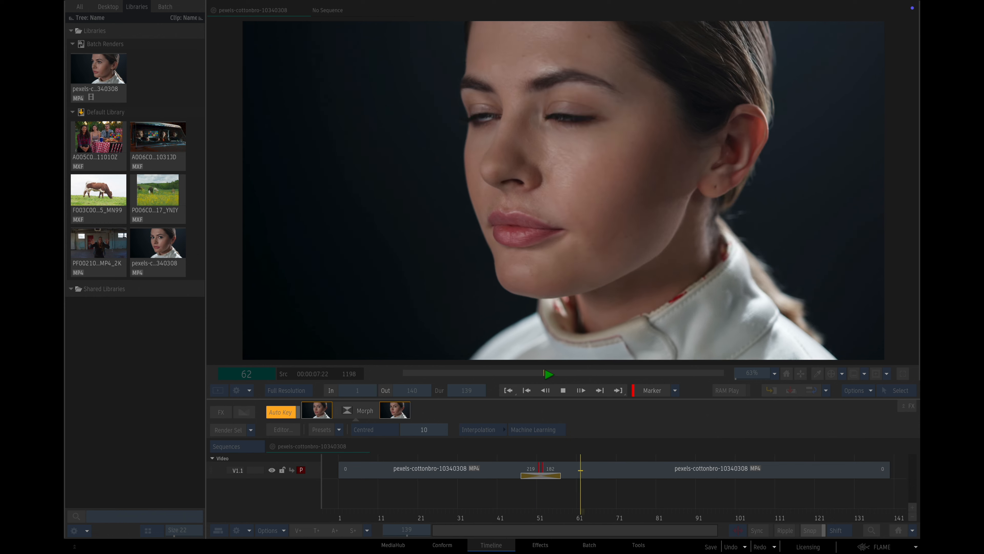
pyautogui.moveTo(521, 374); pyautogui.dragTo(498, 373)
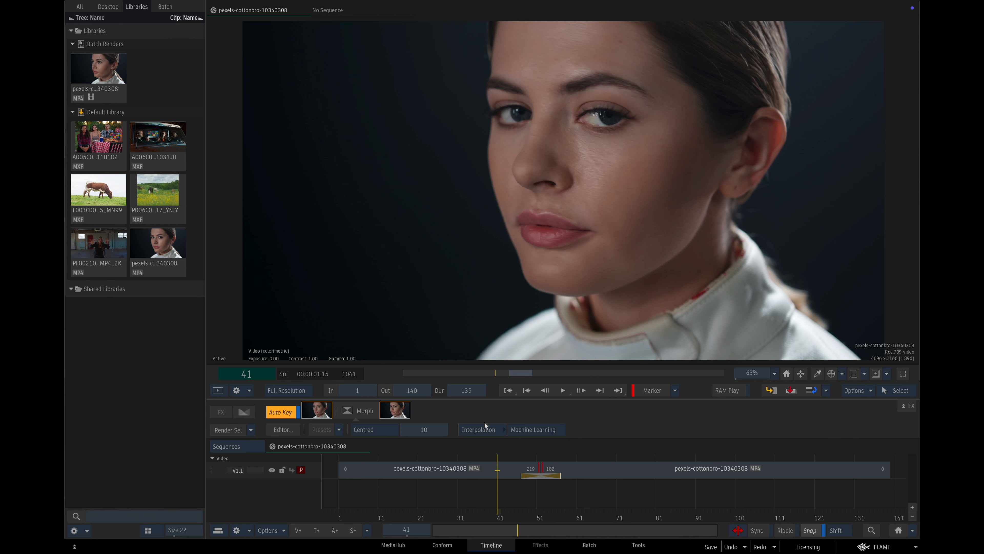
# Set the Morph transition's duration to 20 frames and its interpolation to Motion Vectors.
pyautogui.click(538, 434)
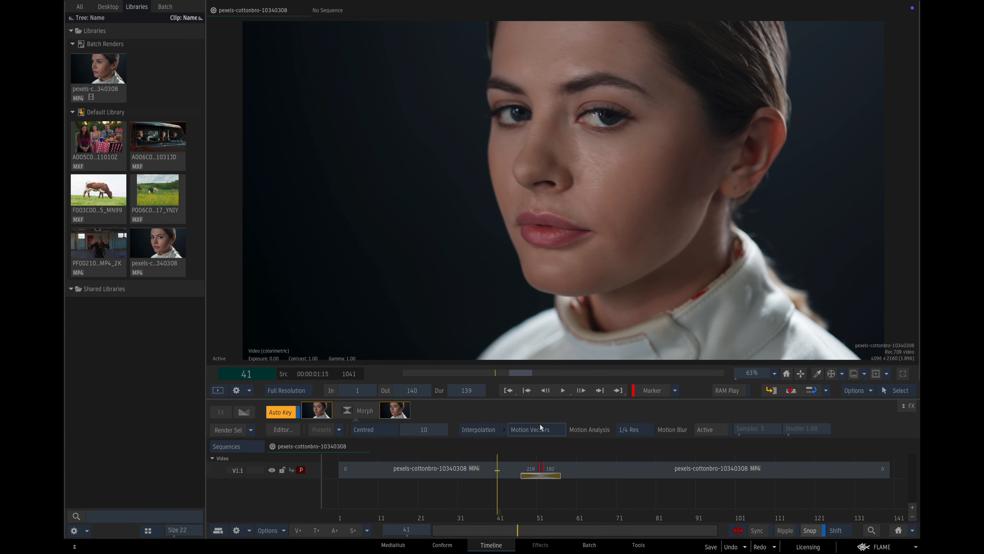
pyautogui.click(538, 433)
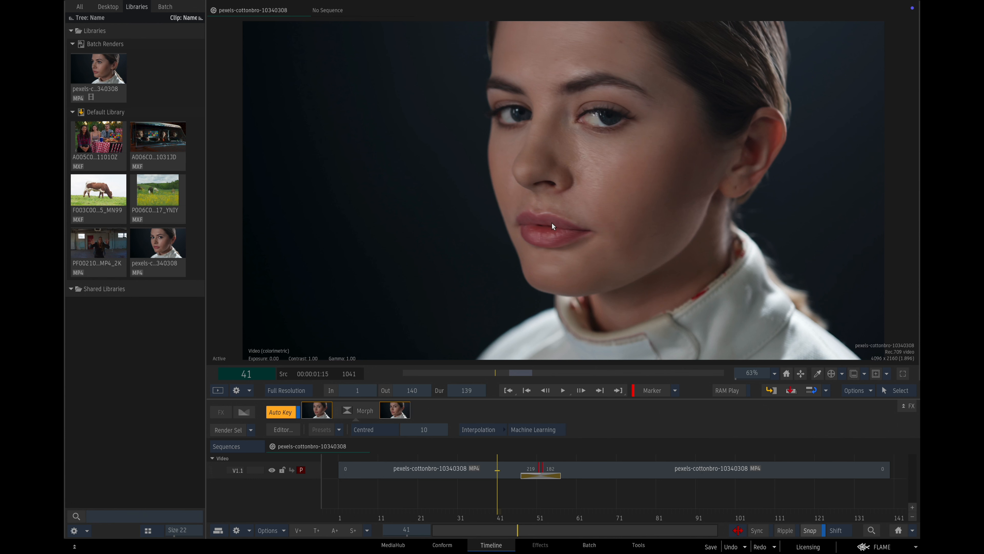
pyautogui.press('Escape')
pyautogui.press('Escape')
pyautogui.click(429, 433)
pyautogui.write('0')
pyautogui.press('Return')
pyautogui.click(520, 433)
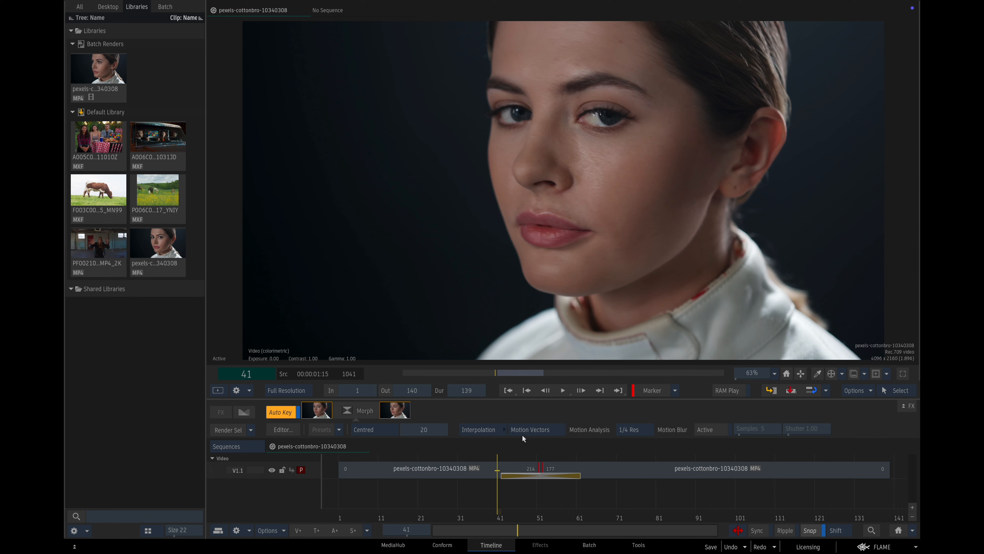
# Render the lengthened Motion Vectors morph in the current mode.
pyautogui.rightClick(504, 471)
pyautogui.moveTo(589, 506)
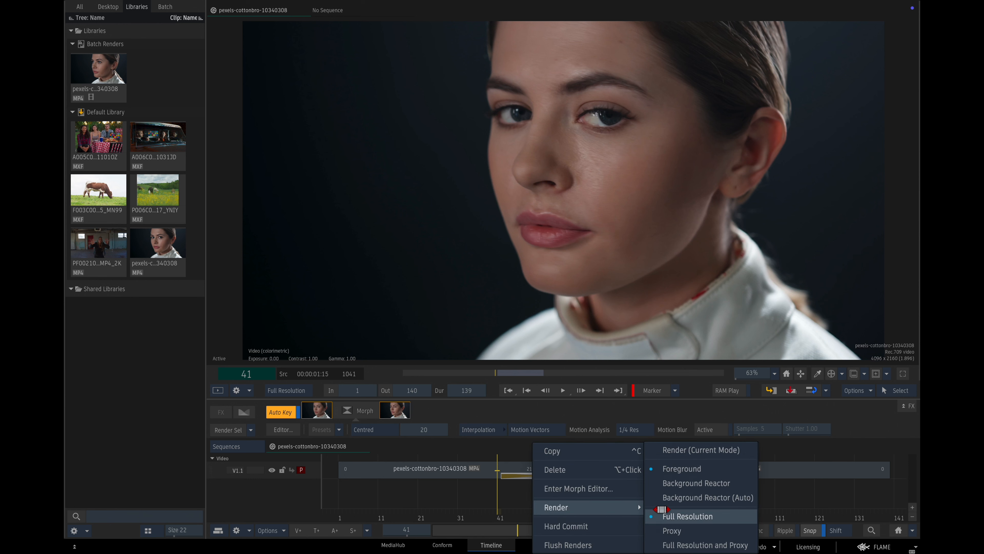
pyautogui.click(678, 451)
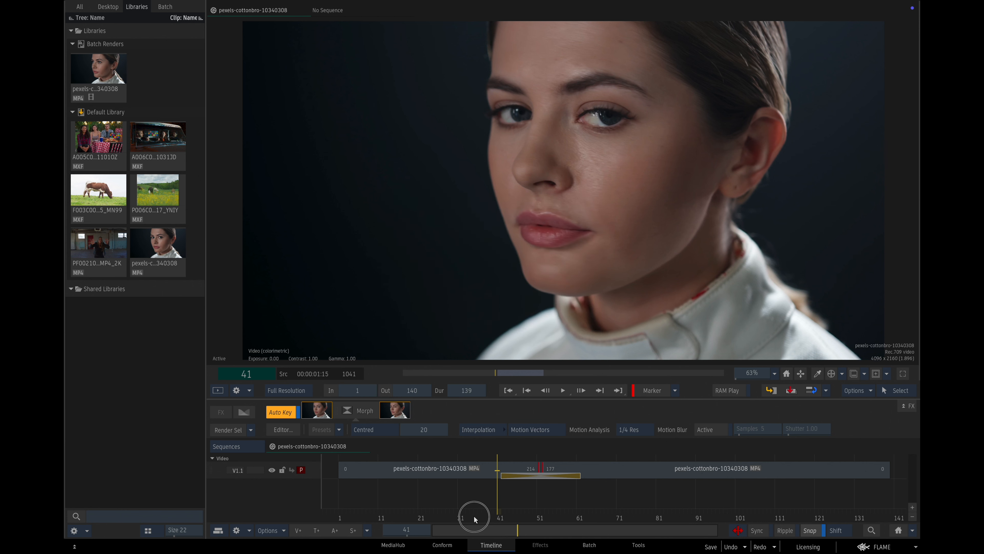
# Play the sequence repeatedly across the Motion Vectors morph to judge the quality of the blend.
pyautogui.click(470, 513)
pyautogui.click(556, 392)
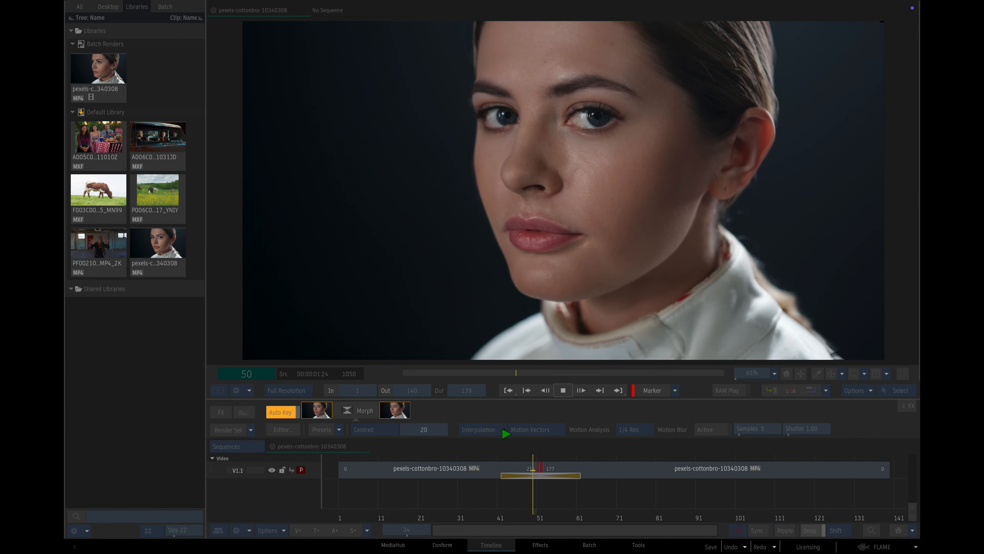
pyautogui.click(543, 387)
pyautogui.moveTo(531, 374); pyautogui.dragTo(451, 374)
pyautogui.click(562, 390)
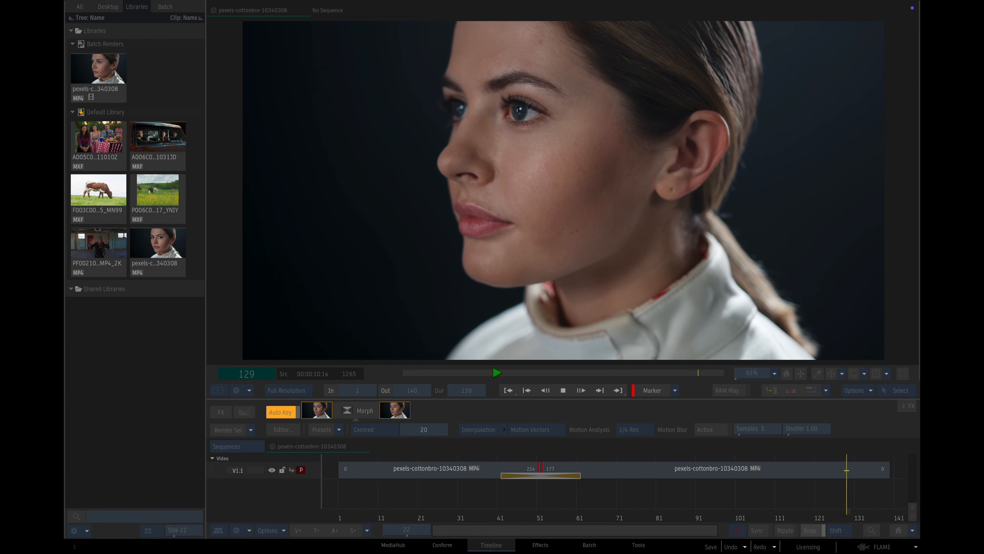
pyautogui.moveTo(484, 371); pyautogui.dragTo(444, 371)
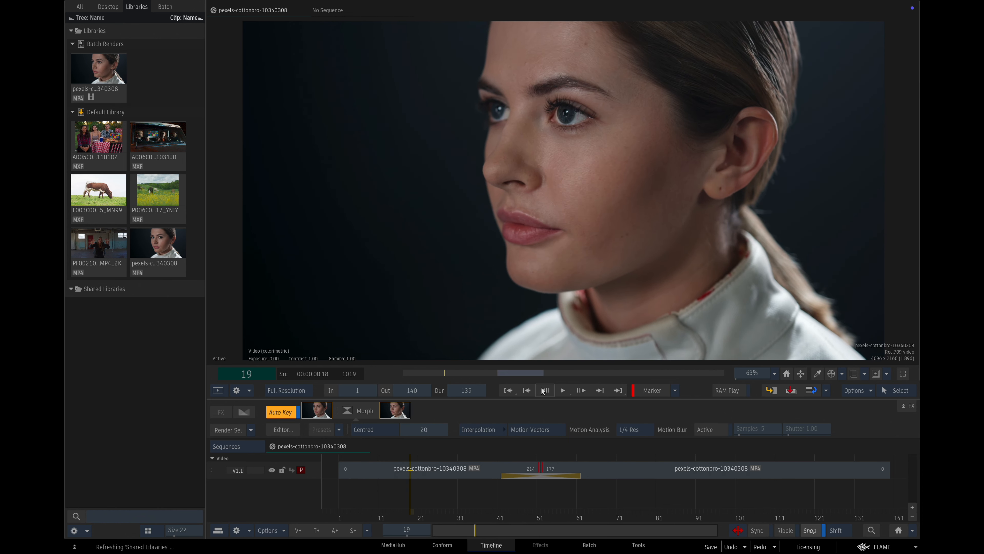
pyautogui.click(562, 390)
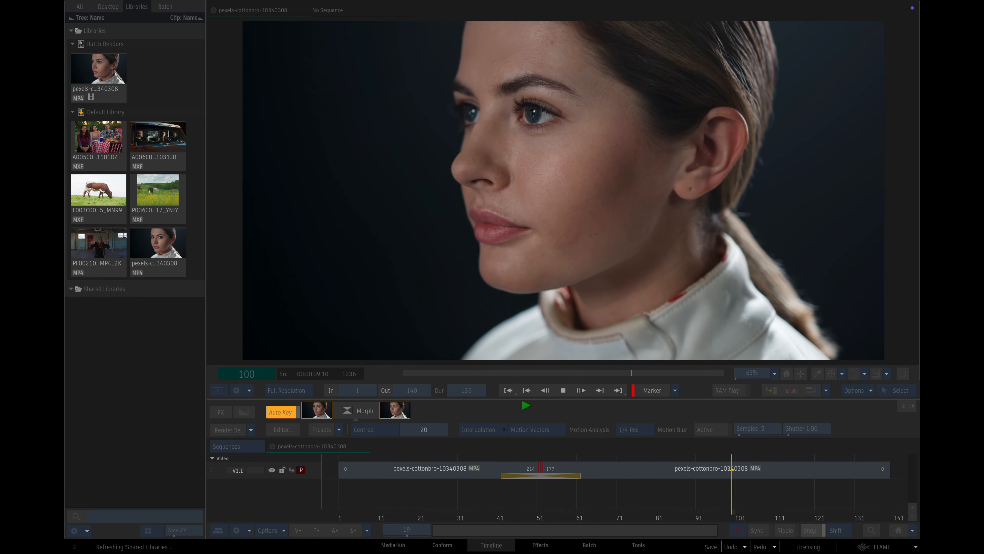
pyautogui.press('space')
pyautogui.moveTo(503, 373); pyautogui.dragTo(477, 371)
pyautogui.click(562, 390)
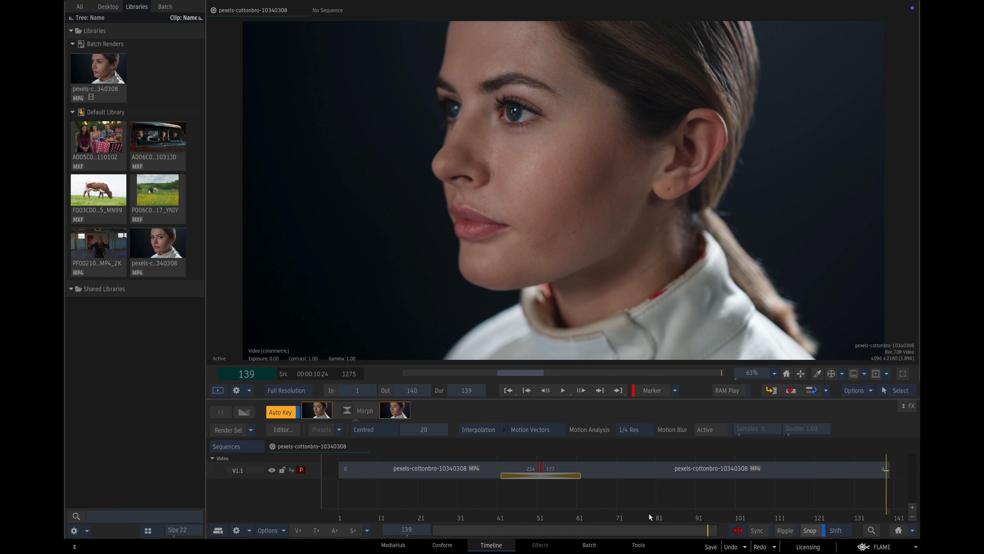
# Switch to the Batch environment, place the PF002104_REC709_MP4_2K clip in the schematic and display its result.
pyautogui.click(588, 544)
pyautogui.moveTo(116, 238); pyautogui.dragTo(324, 178)
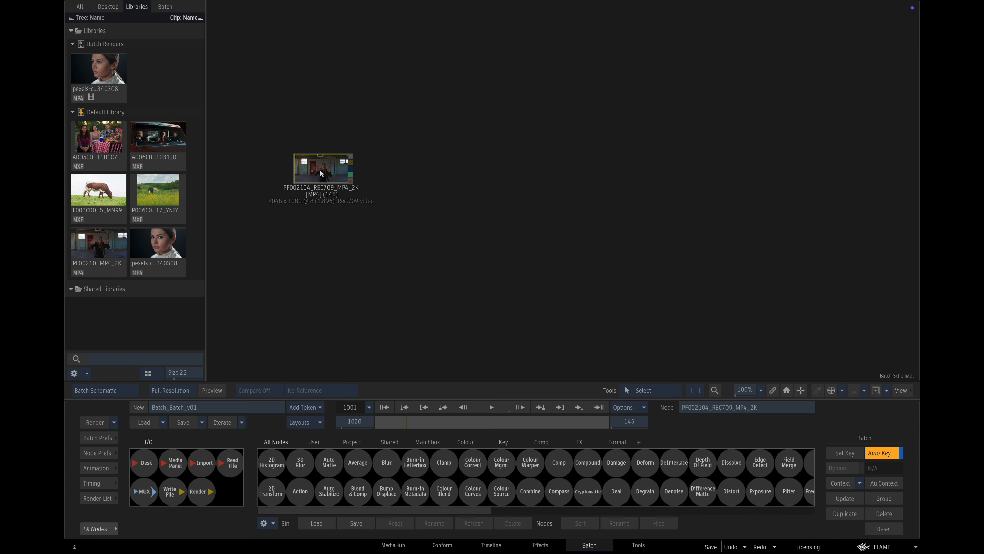
pyautogui.doubleClick(324, 179)
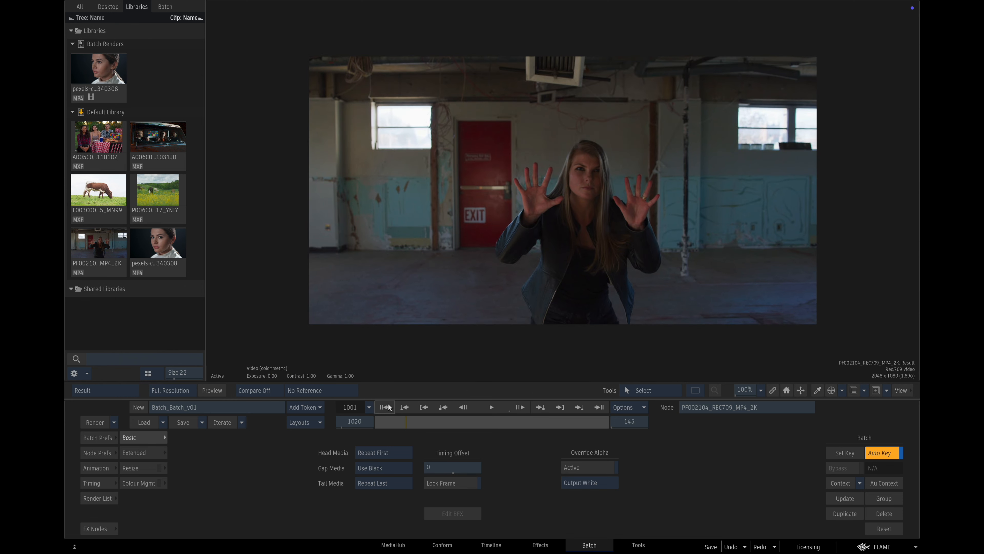
# Scrub and play the PF002104_REC709_MP4_2K clip from its first frame to examine the woman's movement, and return to the start.
pyautogui.click(389, 406)
pyautogui.moveTo(384, 424); pyautogui.dragTo(591, 414)
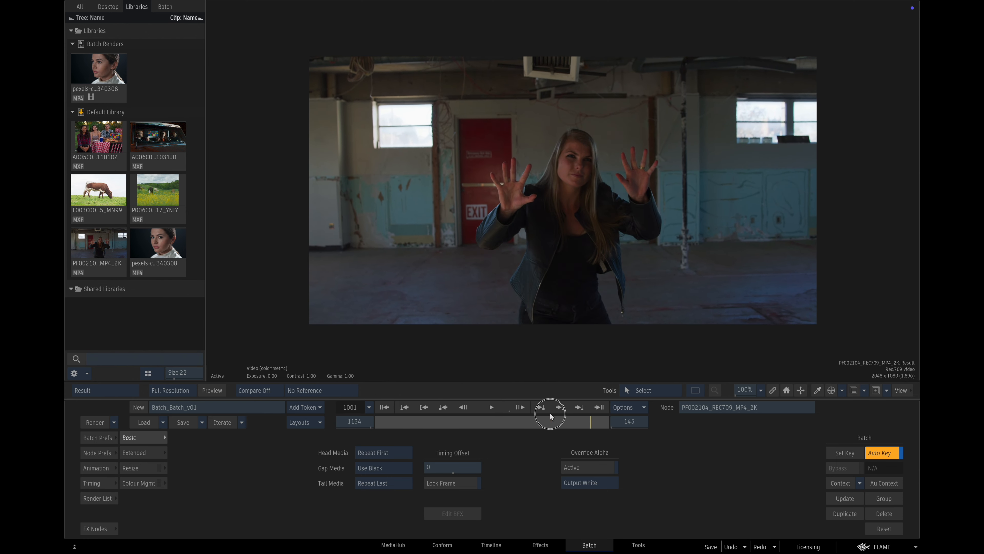
pyautogui.press('Home')
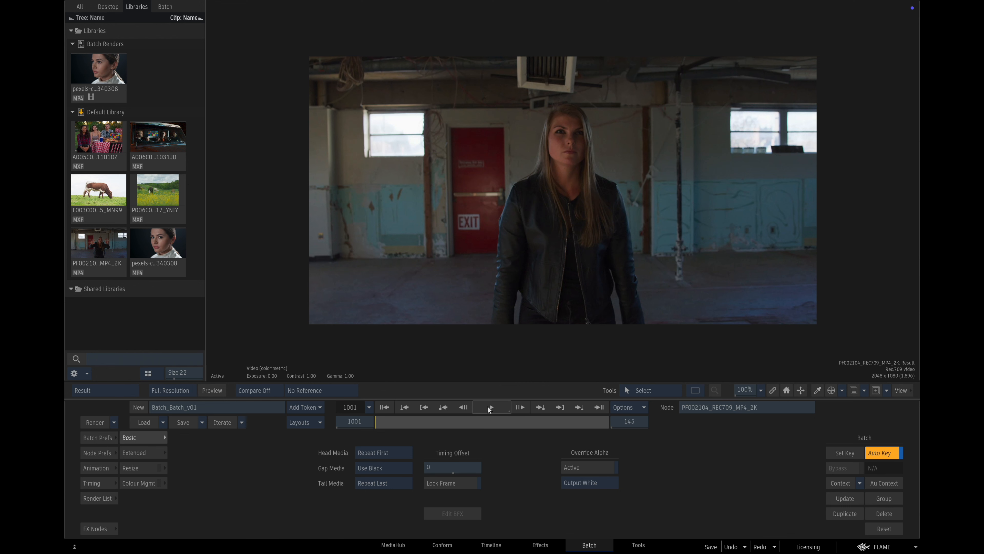
pyautogui.click(490, 407)
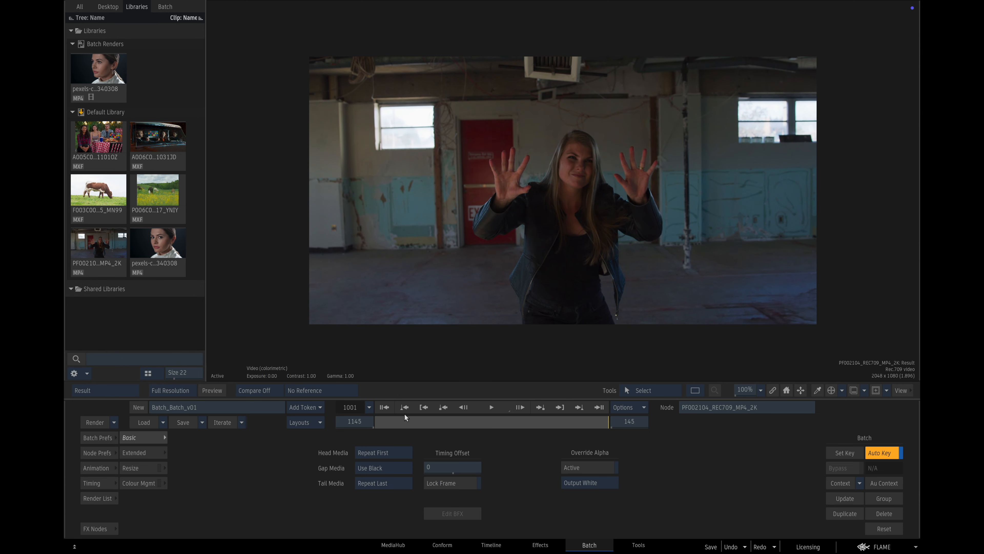
pyautogui.click(384, 407)
# Duplicate the PF002104_REC709_MP4_2K clip node in the Batch schematic.
pyautogui.press('F4')
pyautogui.doubleClick(344, 159)
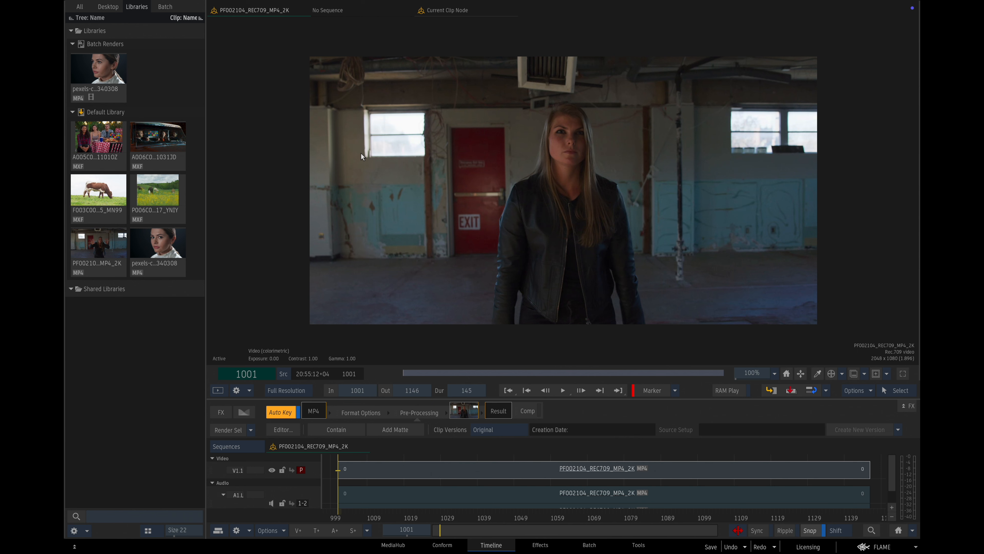
pyautogui.press('F4')
pyautogui.rightClick(374, 131)
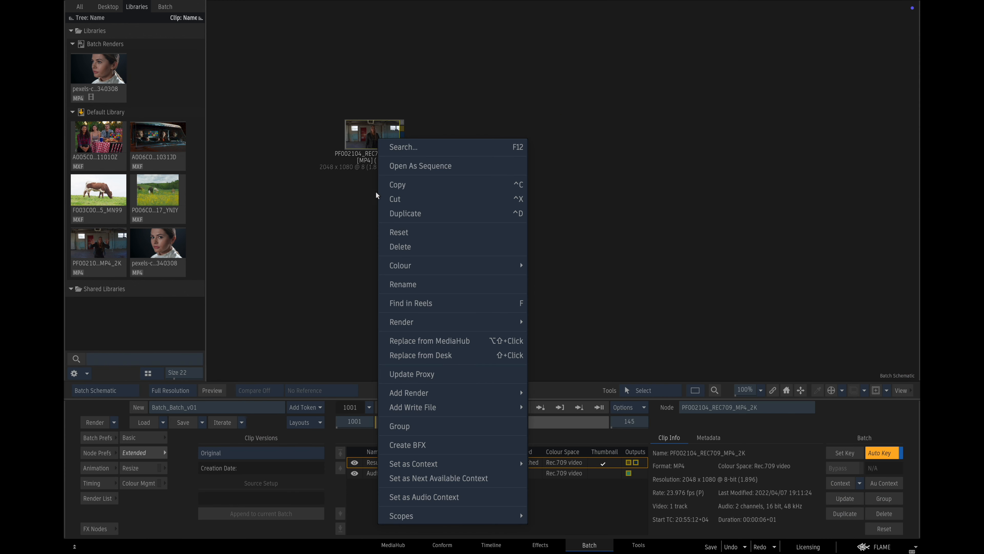
pyautogui.click(386, 213)
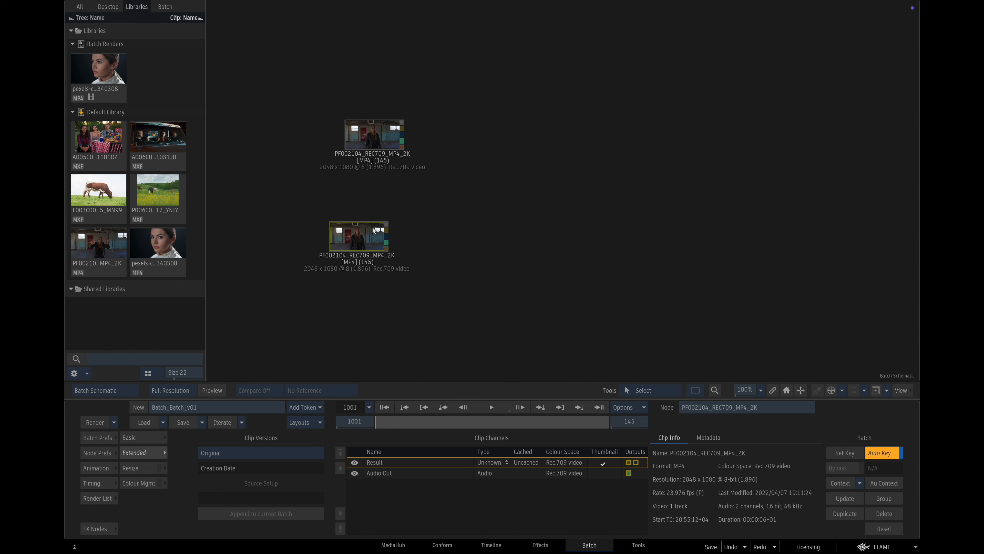
# Display the original PF002104_REC709_MP4_2K clip node's result and move to frame 1015.
pyautogui.click(374, 134)
pyautogui.press('F1')
pyautogui.moveTo(383, 419); pyautogui.dragTo(398, 426)
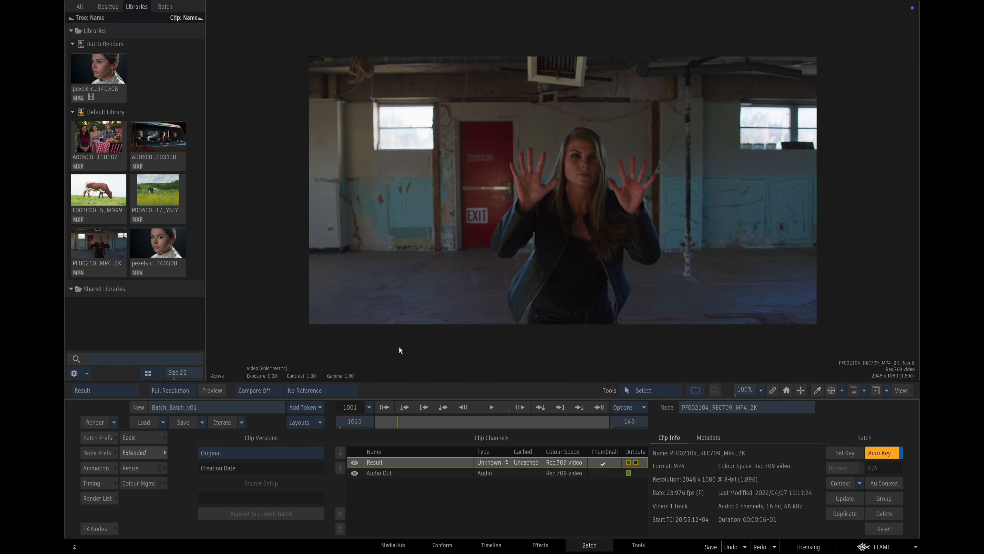
# Adjust the Timing Offset of the lower PF002104_REC709_MP4_2K clip copy and return to the Batch schematic.
pyautogui.press('F4')
pyautogui.click(365, 236)
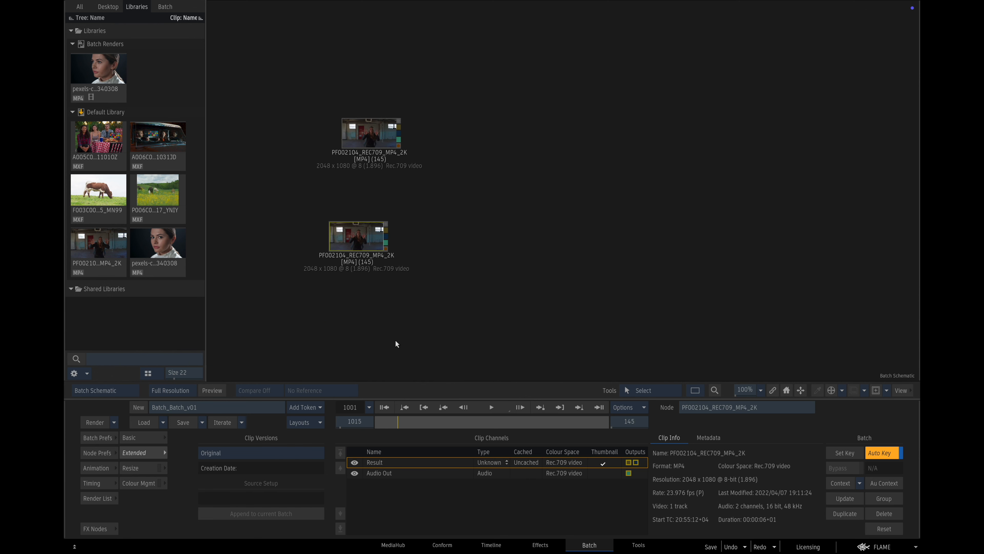
pyautogui.doubleClick(370, 238)
pyautogui.click(419, 412)
pyautogui.moveTo(439, 467); pyautogui.dragTo(476, 471)
pyautogui.press('`')
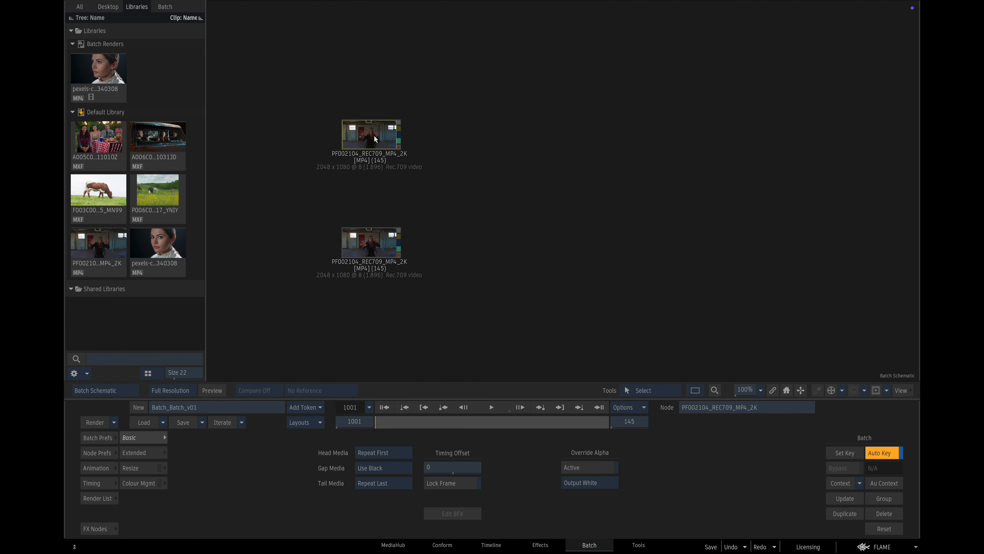
# Add a Morph node to the Batch schematic and connect both PF002104_REC709_MP4_2K clips to its two front inputs.
pyautogui.click(113, 528)
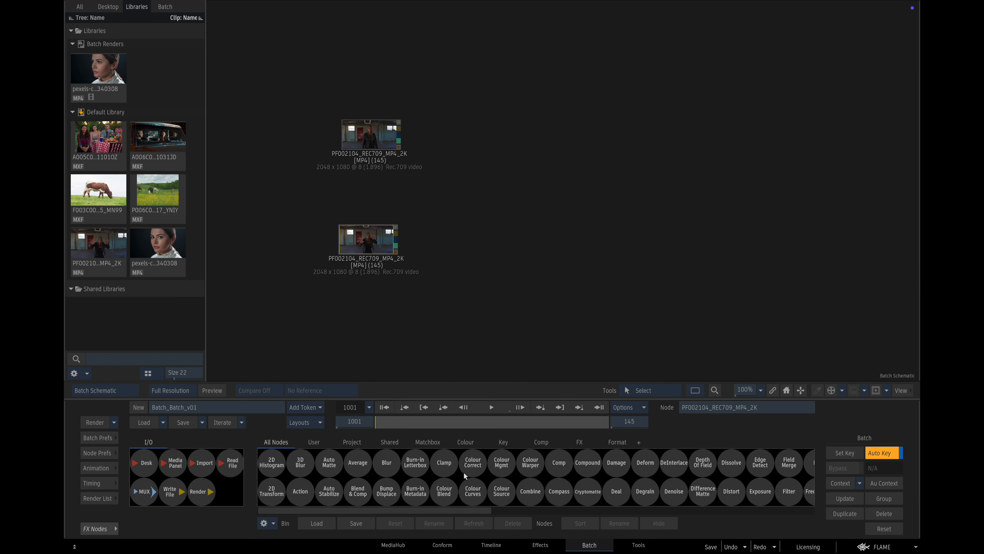
pyautogui.hscroll(5, 486, 466)
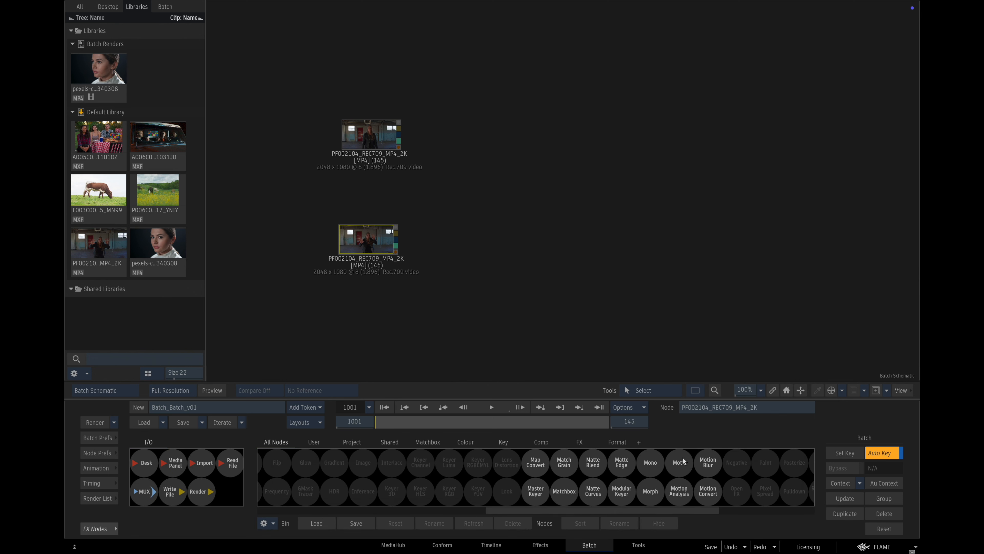
pyautogui.moveTo(649, 502); pyautogui.dragTo(572, 189)
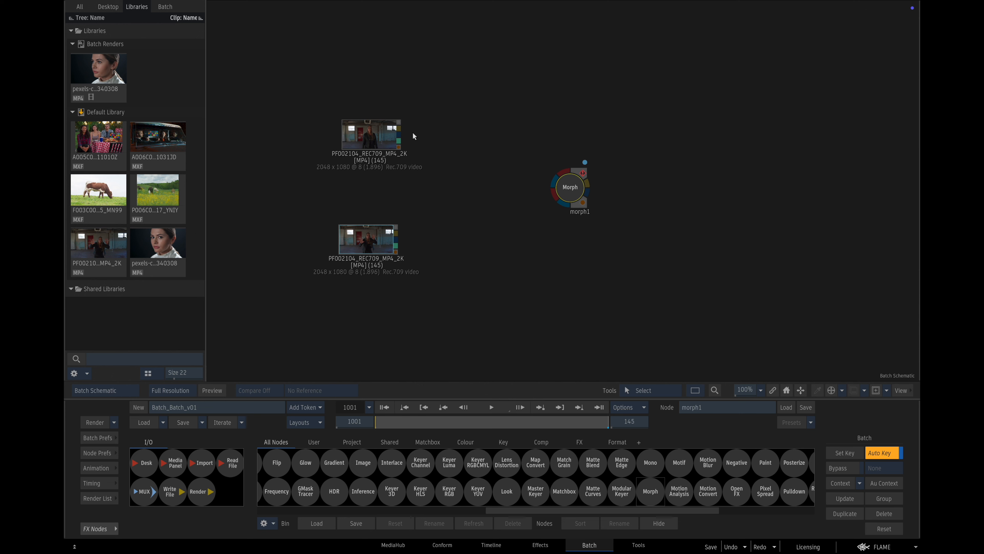
pyautogui.moveTo(403, 131); pyautogui.dragTo(562, 169)
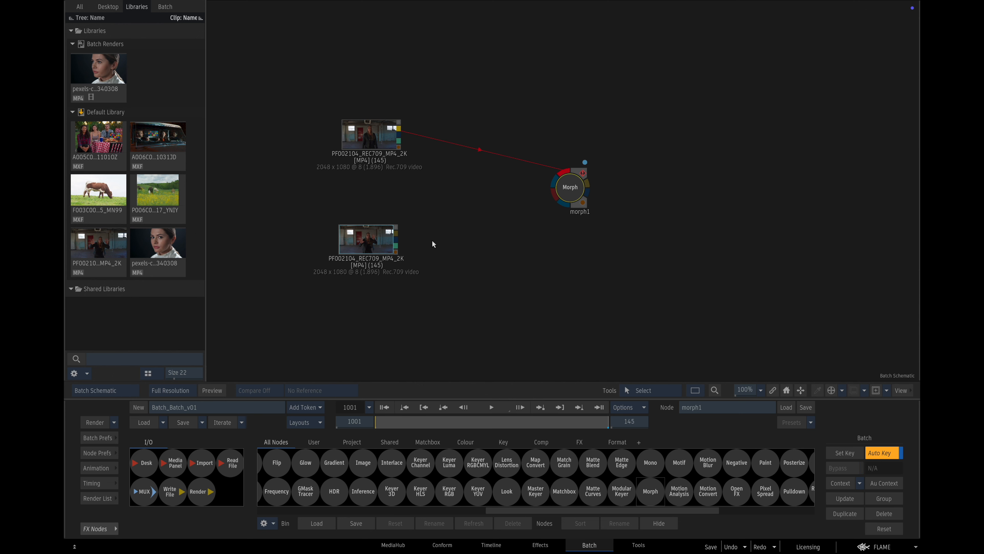
pyautogui.moveTo(400, 237); pyautogui.dragTo(562, 194)
# Set the Morph node's range to Custom Range with 1015 as its first frame.
pyautogui.doubleClick(566, 188)
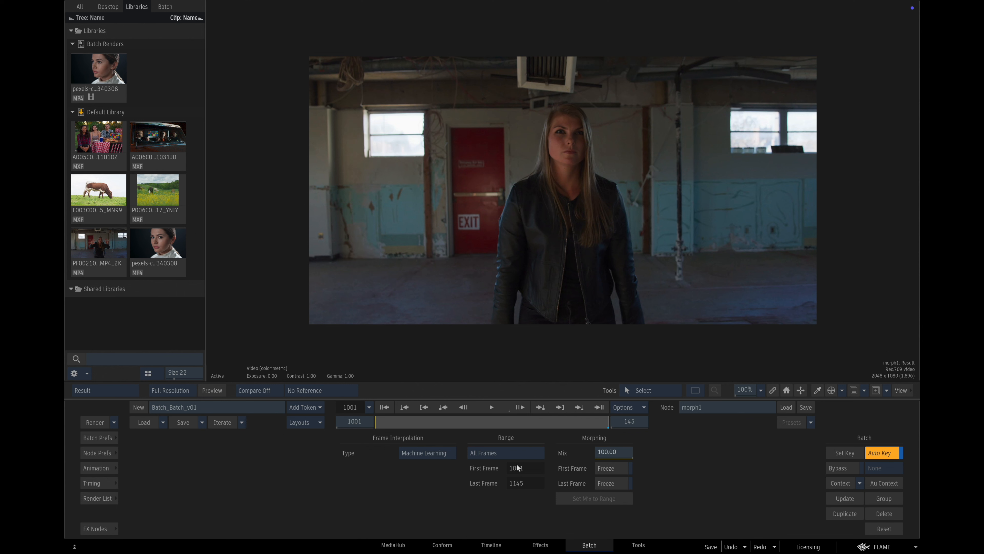
pyautogui.click(506, 453)
pyautogui.press('1')
pyautogui.click(501, 452)
pyautogui.click(496, 436)
pyautogui.click(515, 421)
pyautogui.click(554, 443)
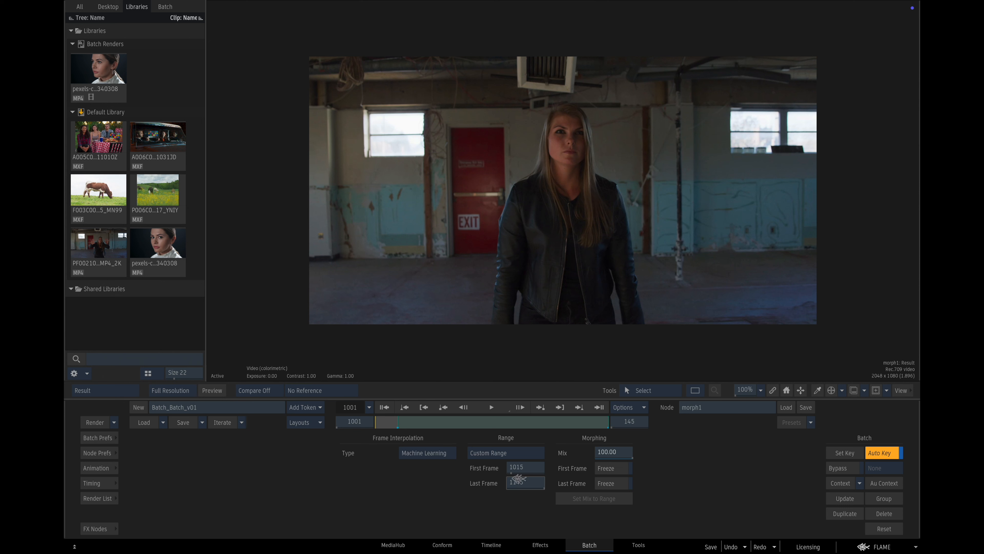
# Set the last frame of the Morph node's custom range to 1030.
pyautogui.click(519, 481)
pyautogui.click(497, 452)
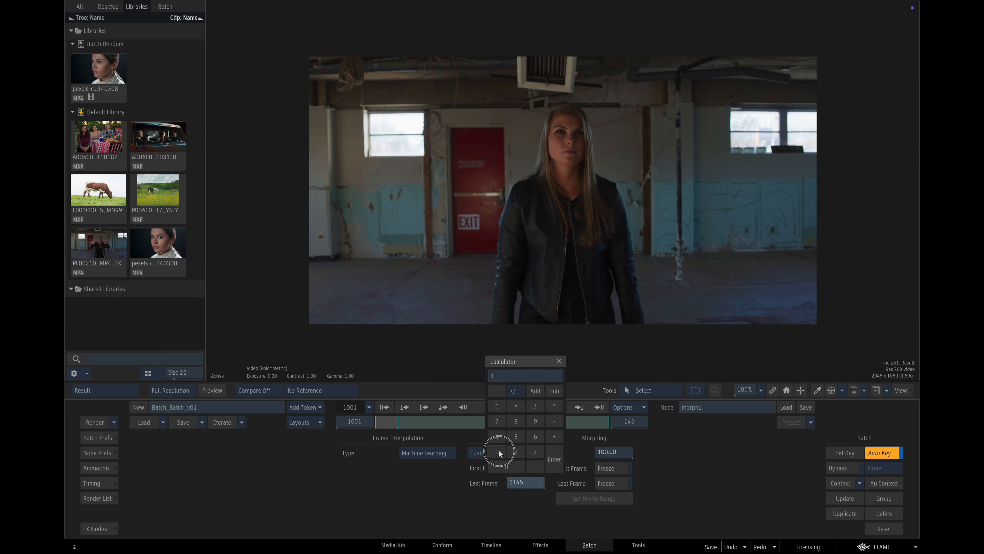
pyautogui.click(535, 451)
pyautogui.click(506, 467)
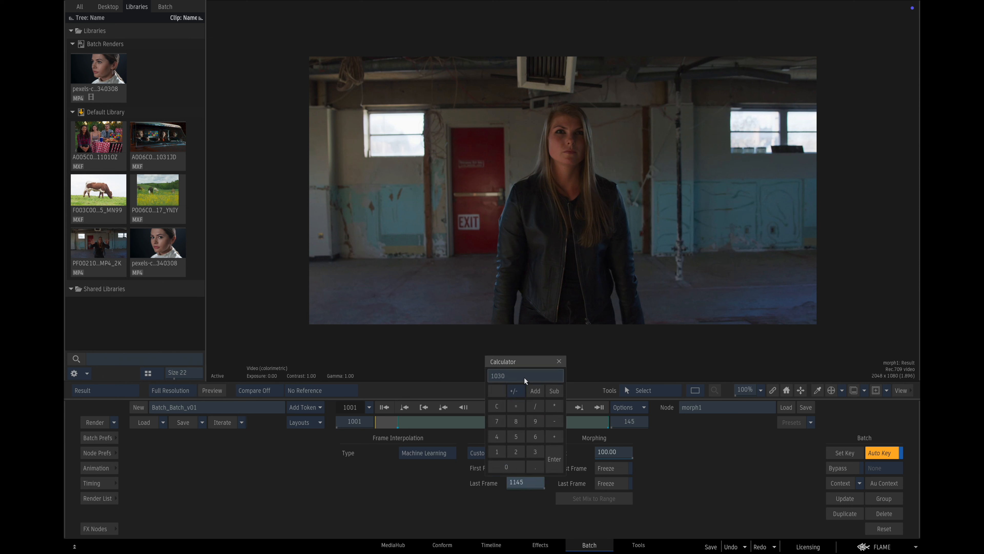
pyautogui.click(554, 459)
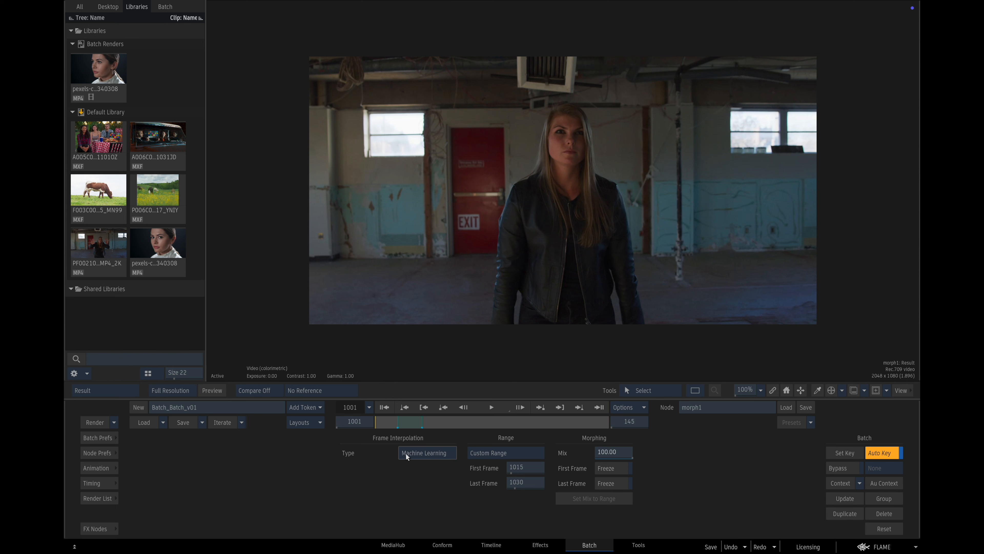
# Add a Render node to the Batch schematic and connect it to the Morph node's output.
pyautogui.press('Tab')
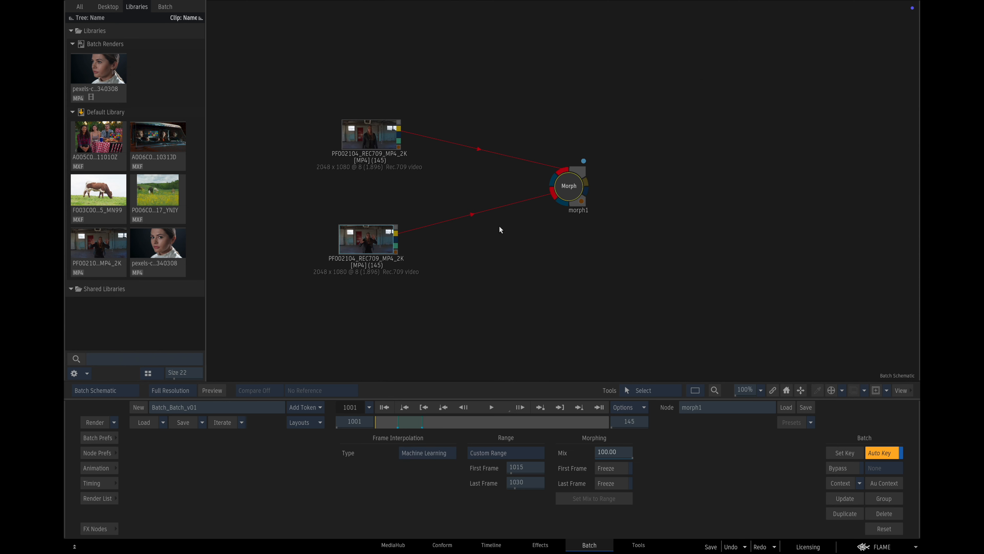
pyautogui.moveTo(566, 188); pyautogui.dragTo(562, 186)
pyautogui.click(97, 528)
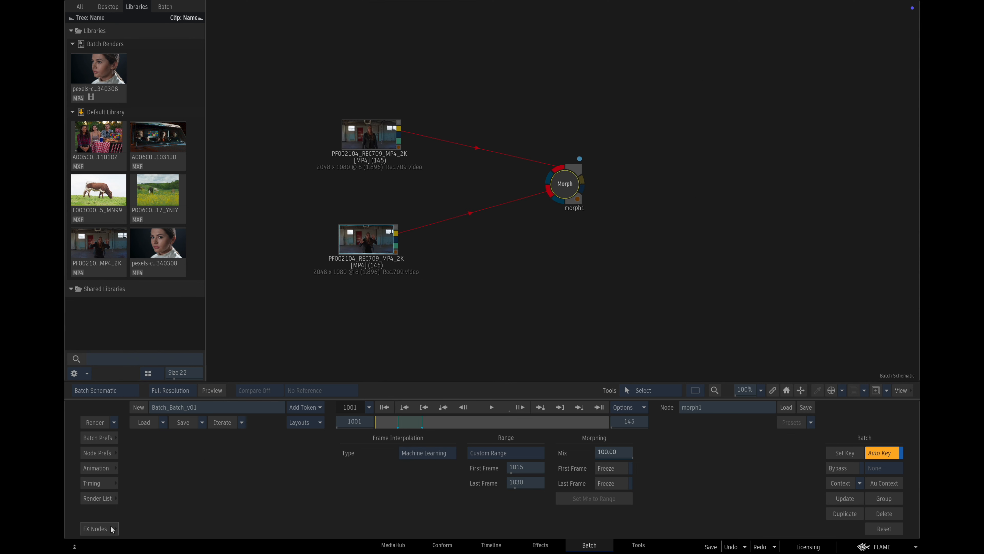
pyautogui.moveTo(203, 490); pyautogui.dragTo(531, 188)
pyautogui.click(566, 185)
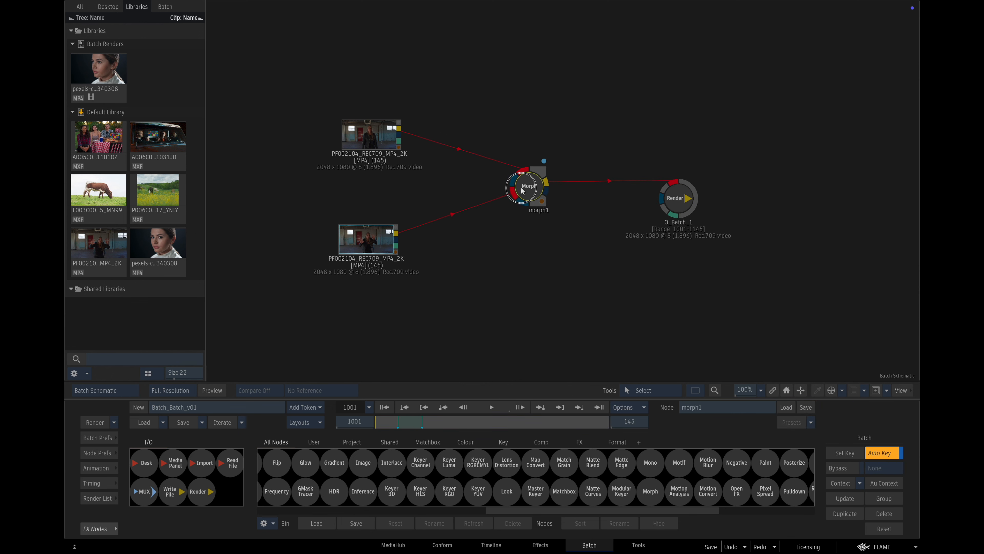
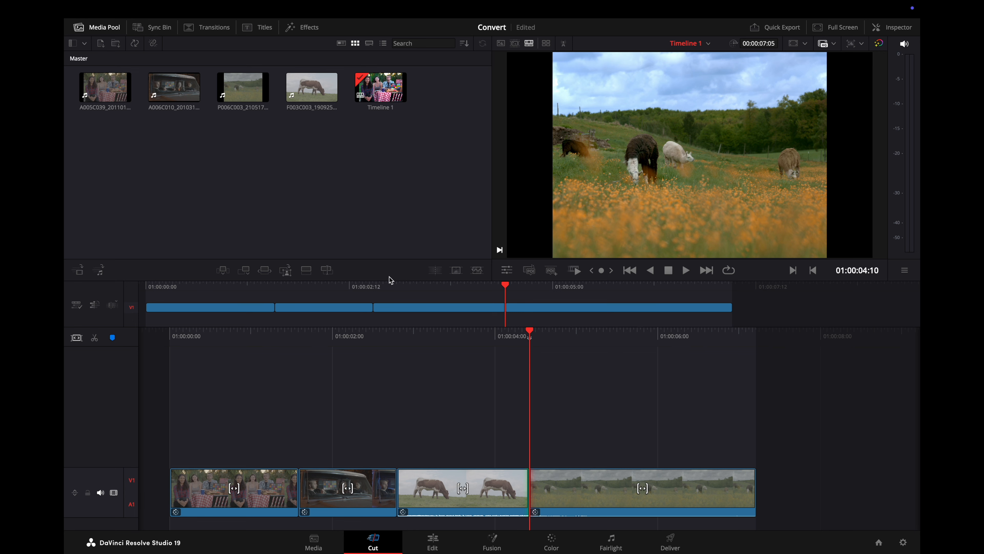
# Switch to DaVinci Resolve and review the Convert project's source clips and the edited shots in Timeline 1.
pyautogui.moveTo(529, 330); pyautogui.dragTo(773, 318)
pyautogui.hotkey('shift', '2')
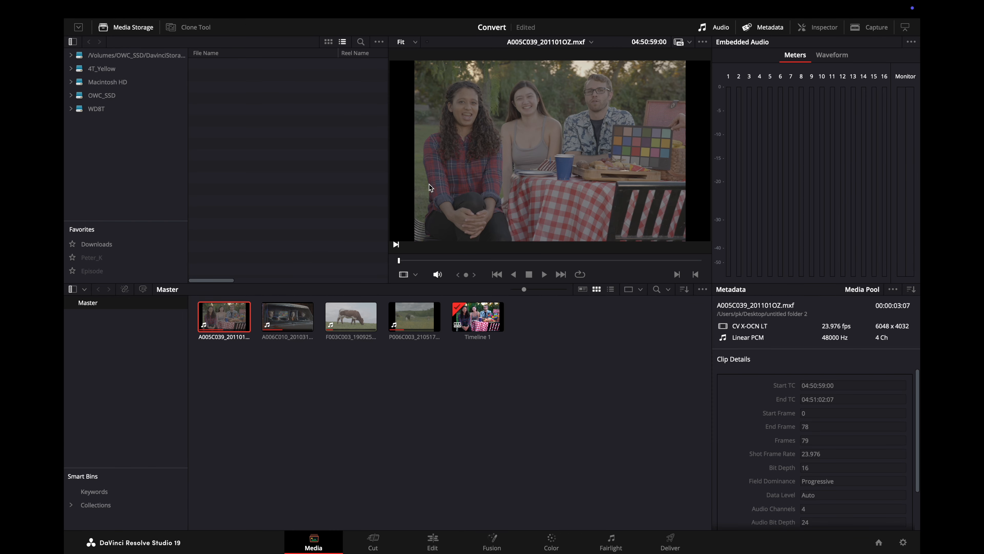
pyautogui.hotkey('shift', '3')
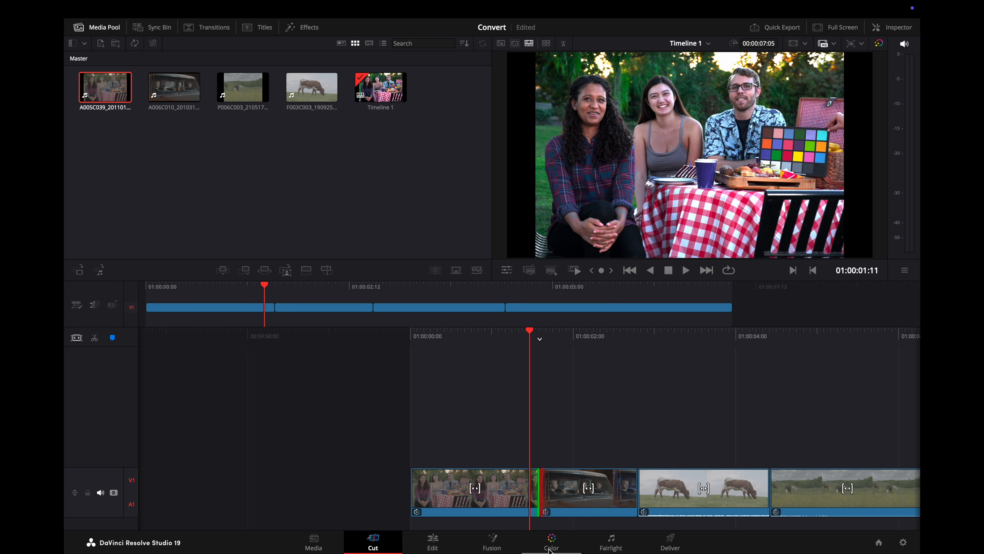
pyautogui.moveTo(271, 290); pyautogui.dragTo(308, 301)
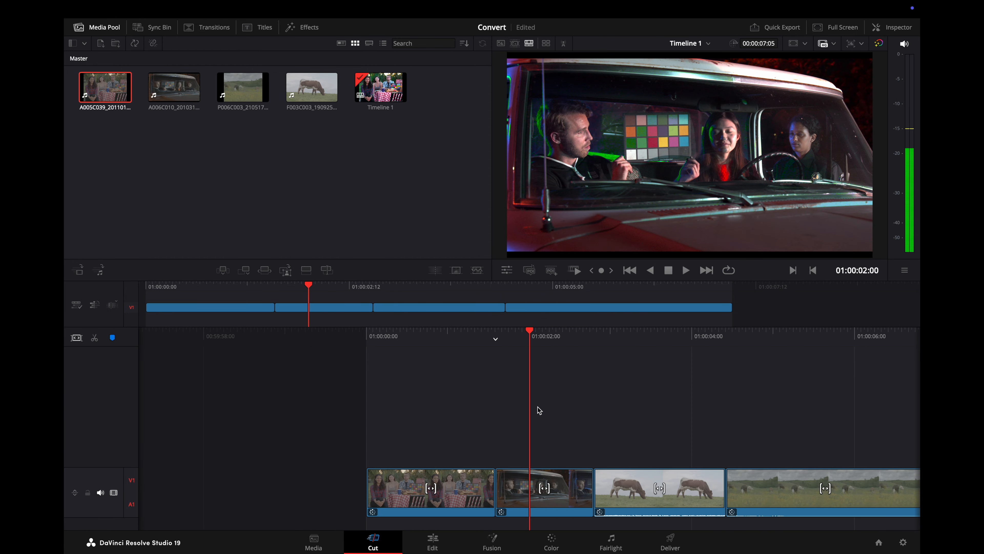
# Examine the graded Timeline 1 shots on the Color page, comparing them with their bypassed originals.
pyautogui.click(551, 542)
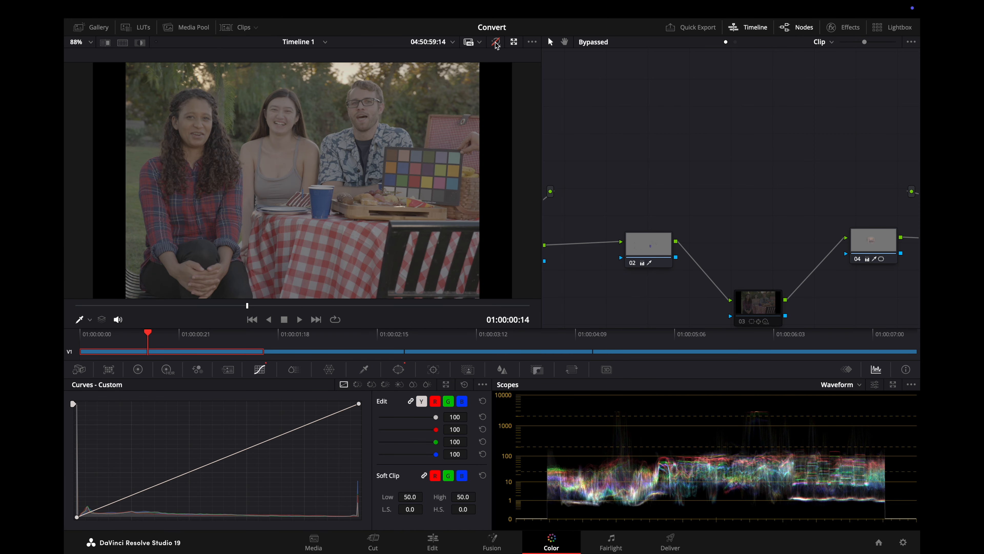
pyautogui.click(496, 43)
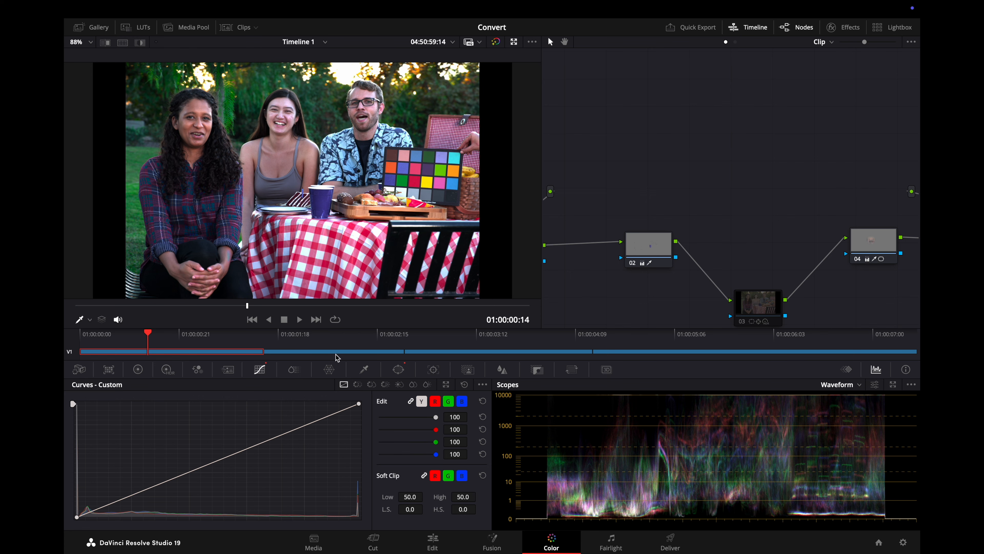
pyautogui.press('Down')
pyautogui.press('Down')
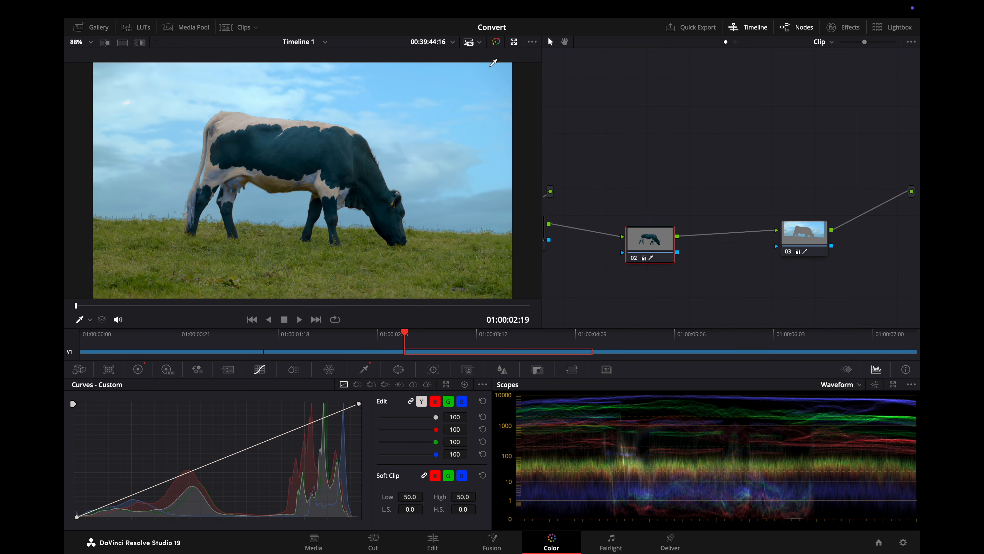
pyautogui.click(497, 42)
pyautogui.click(496, 43)
pyautogui.click(496, 43)
pyautogui.click(497, 42)
pyautogui.click(496, 43)
pyautogui.click(496, 43)
pyautogui.click(656, 349)
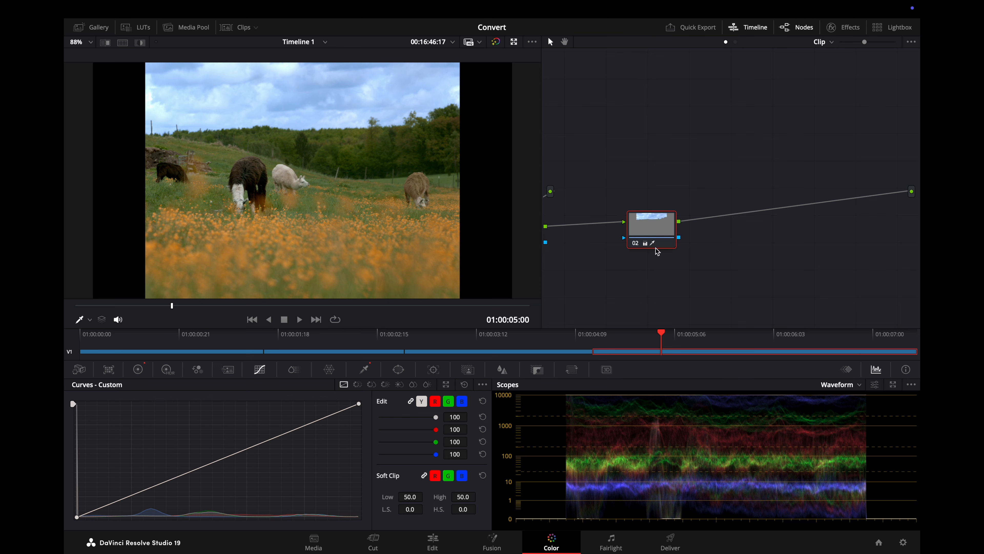
pyautogui.click(516, 352)
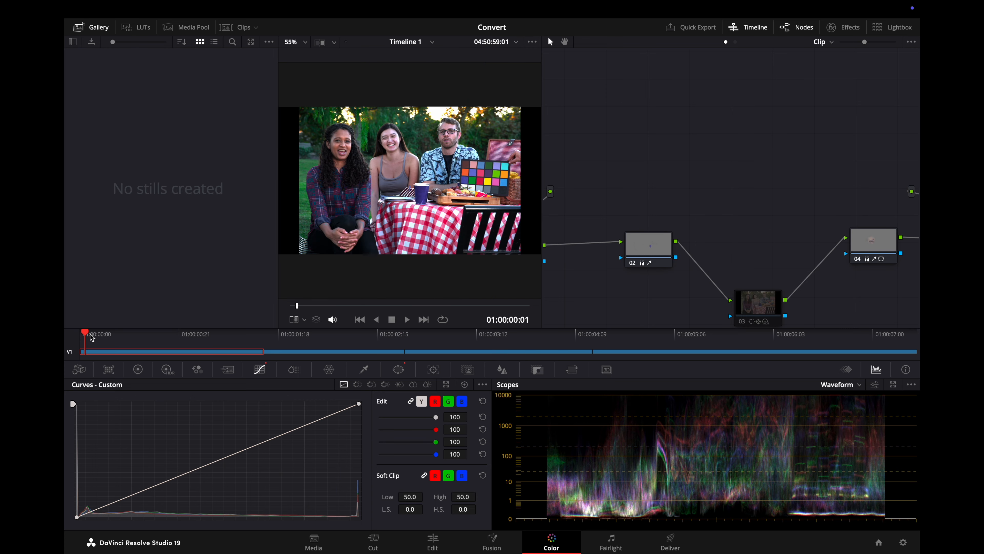
# Grab a still of the picnic shot at 01:00:00:10 into the Gallery.
pyautogui.moveTo(86, 333); pyautogui.dragTo(131, 351)
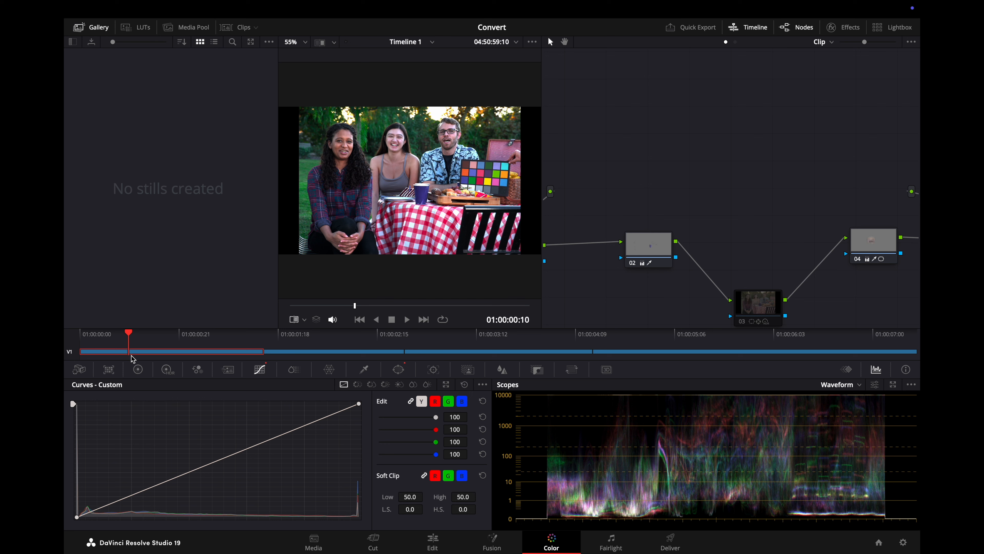
pyautogui.click(424, 9)
pyautogui.moveTo(423, 37)
pyautogui.moveTo(419, 70)
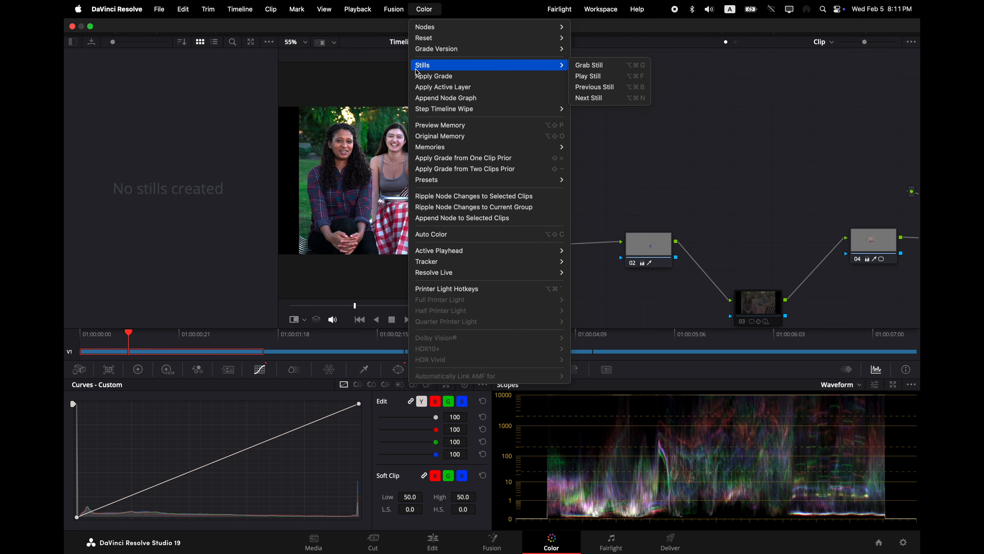
pyautogui.click(600, 71)
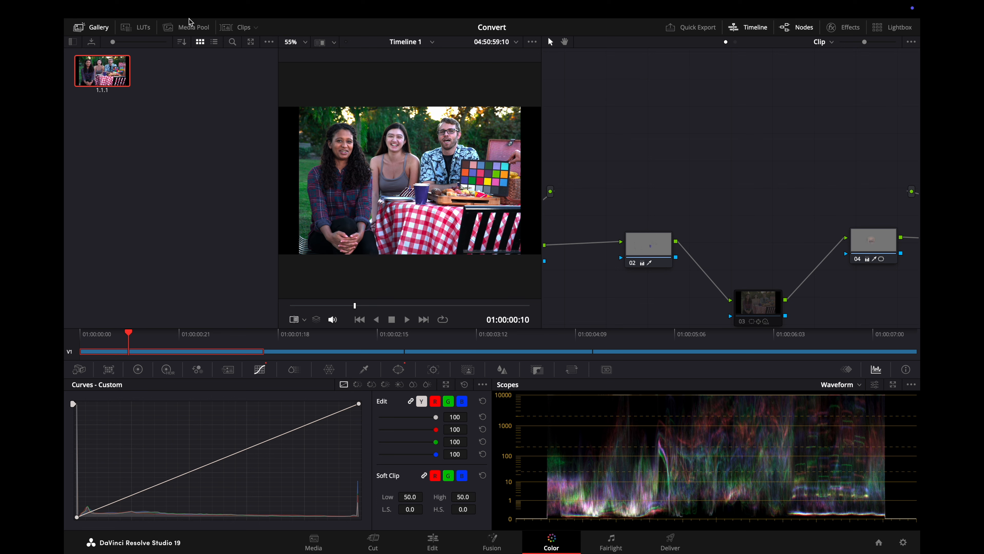
# Grab one Gallery still each from the car, single cow and flower meadow shots.
pyautogui.click(293, 354)
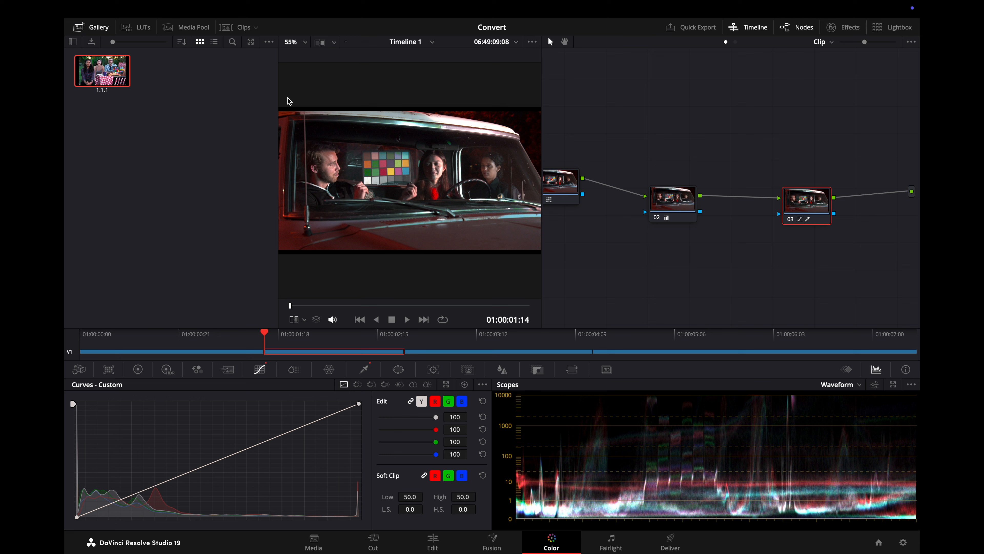
pyautogui.hotkey('ctrl', 'alt', 'g')
pyautogui.moveTo(266, 333); pyautogui.dragTo(503, 334)
pyautogui.hotkey('ctrl', 'alt', 'g')
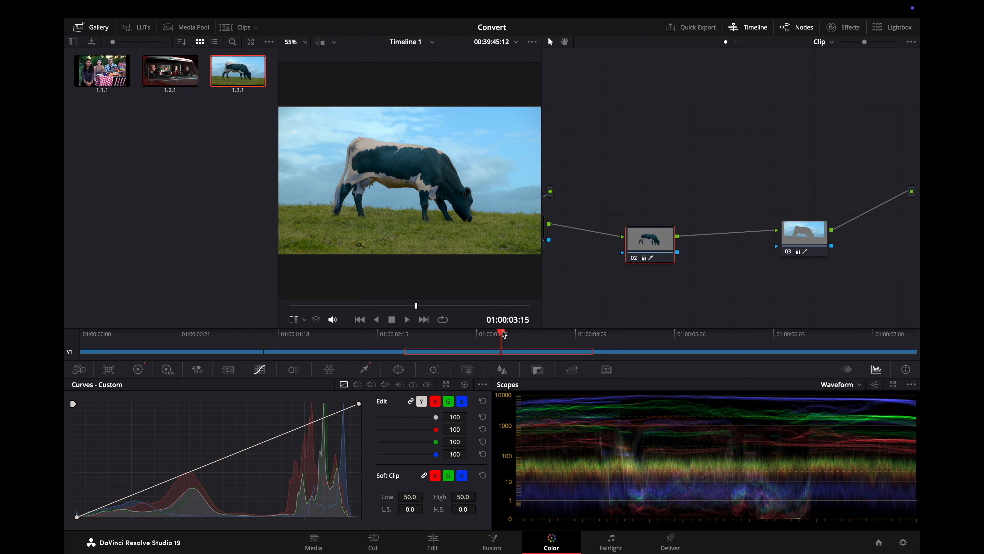
pyautogui.hotkey('ctrl', 'w')
pyautogui.moveTo(503, 334); pyautogui.dragTo(662, 357)
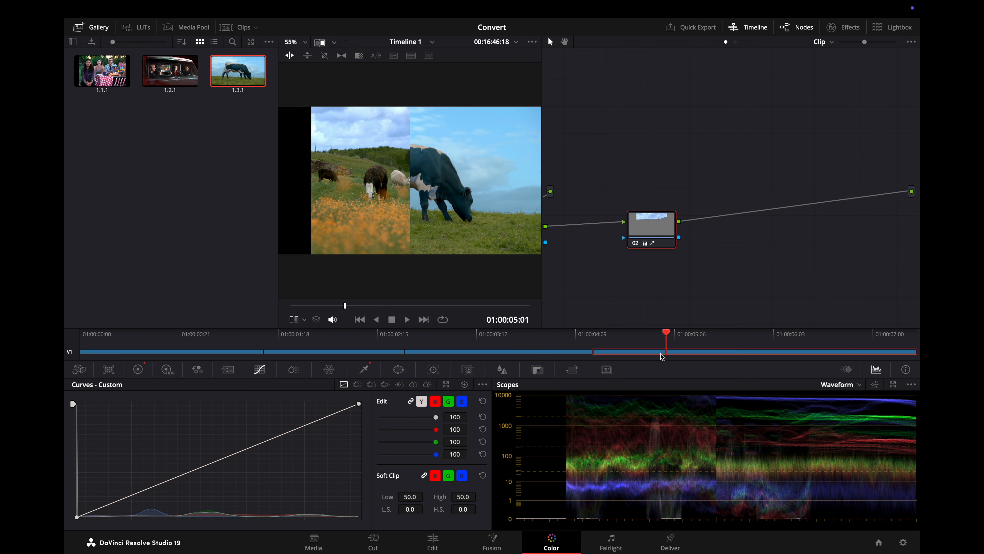
pyautogui.hotkey('ctrl', 'alt', 'g')
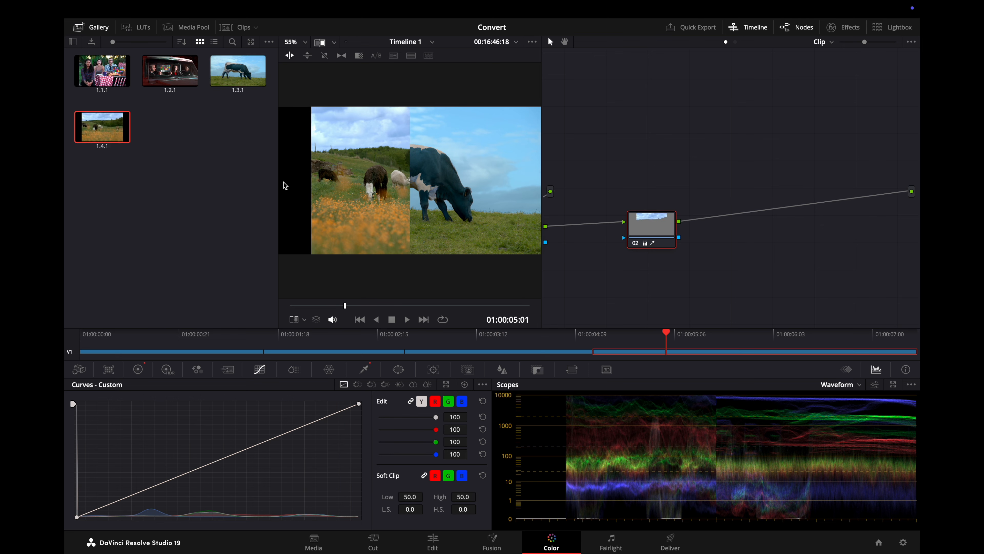
# Export all four Gallery stills to untitled folder 2 as DRX files.
pyautogui.click(124, 73)
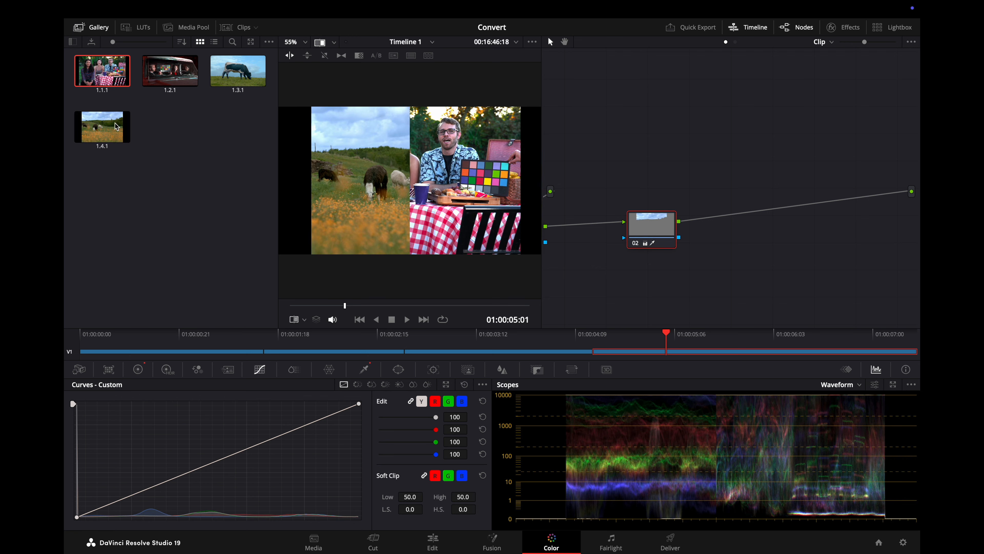
pyautogui.keyDown('shift'); pyautogui.click(114, 124); pyautogui.keyUp('shift')
pyautogui.rightClick(118, 131)
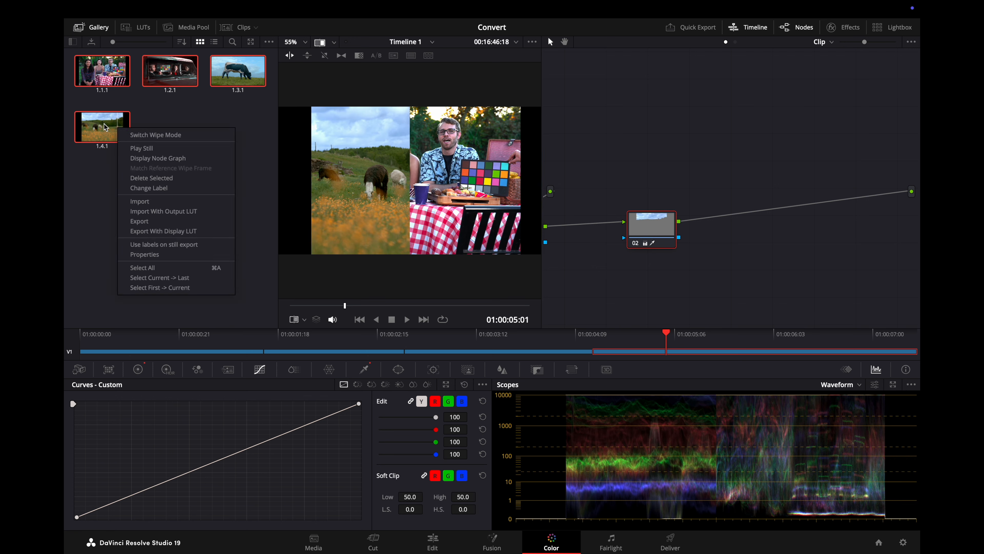
pyautogui.click(168, 223)
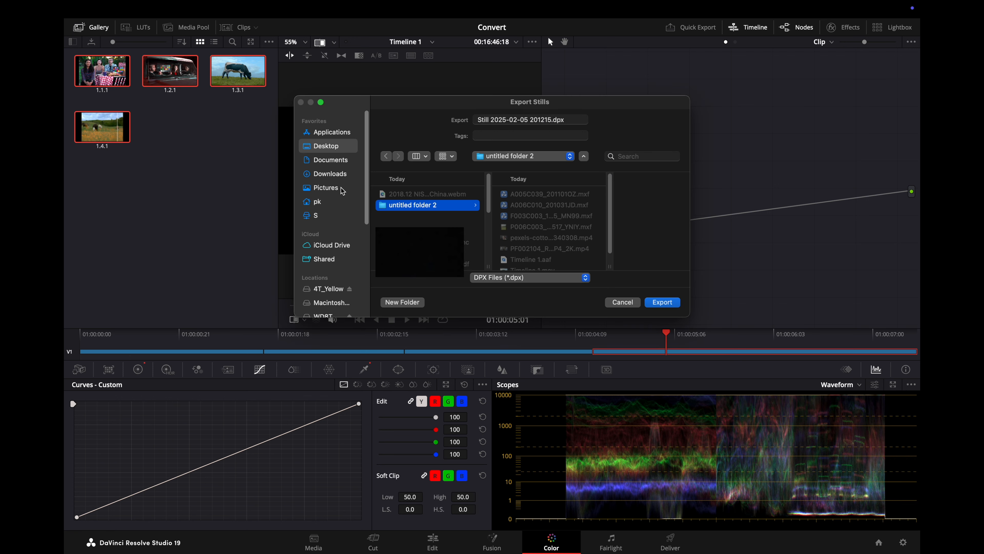
pyautogui.click(506, 282)
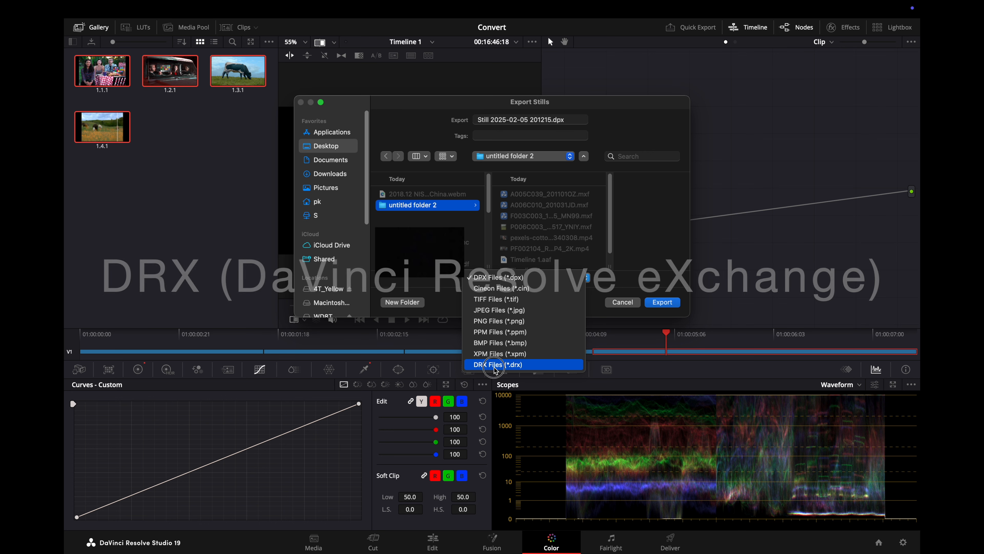
pyautogui.click(473, 402)
pyautogui.click(662, 304)
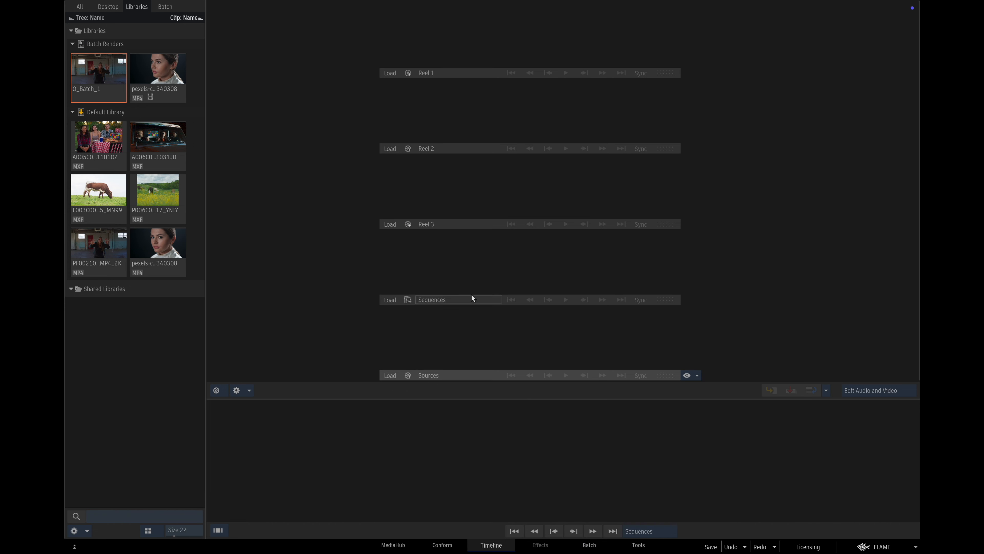
# In Flame's Conform view, import Timeline 1.xml from untitled folder 2 with linked media.
pyautogui.click(320, 46)
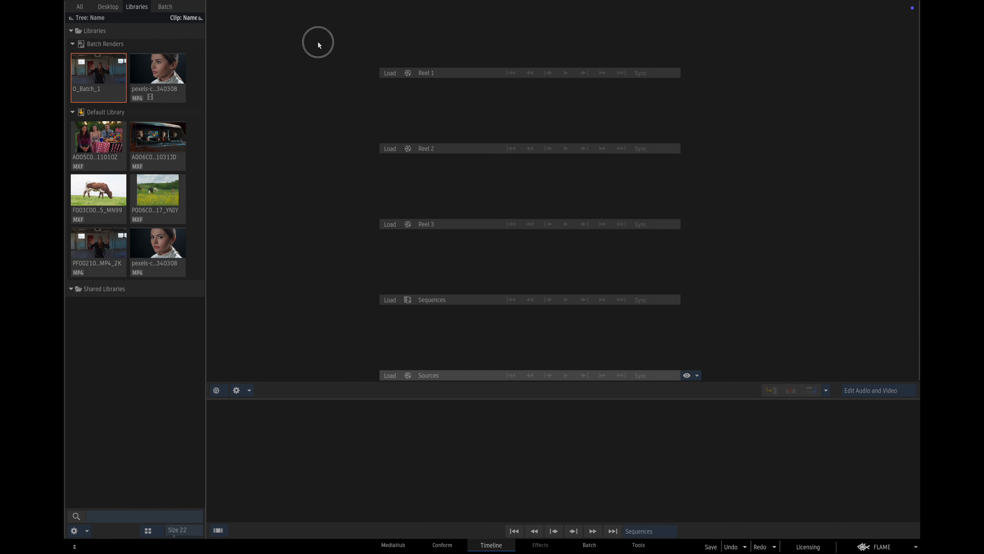
pyautogui.click(438, 545)
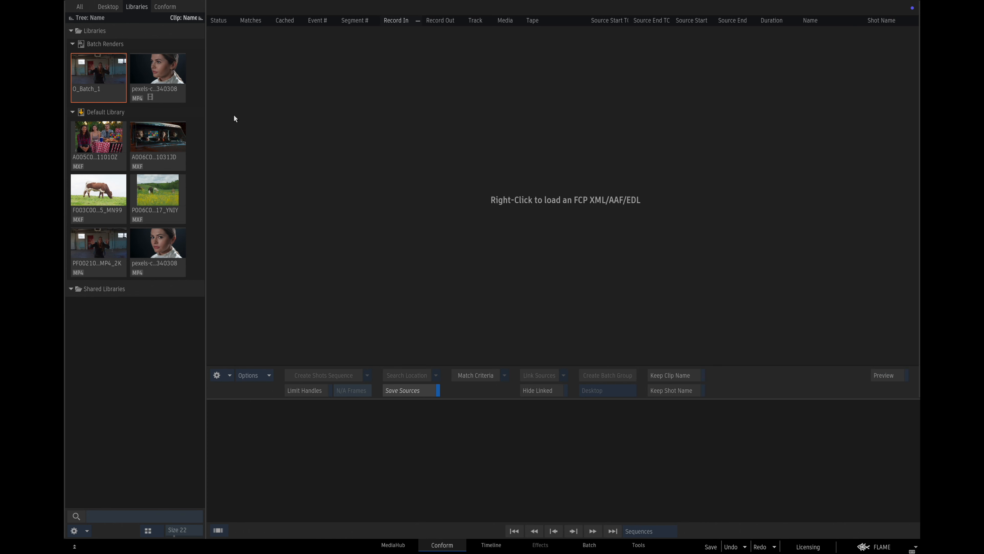
pyautogui.hotkey('ctrl', 'Tab')
pyautogui.rightClick(354, 132)
pyautogui.click(388, 142)
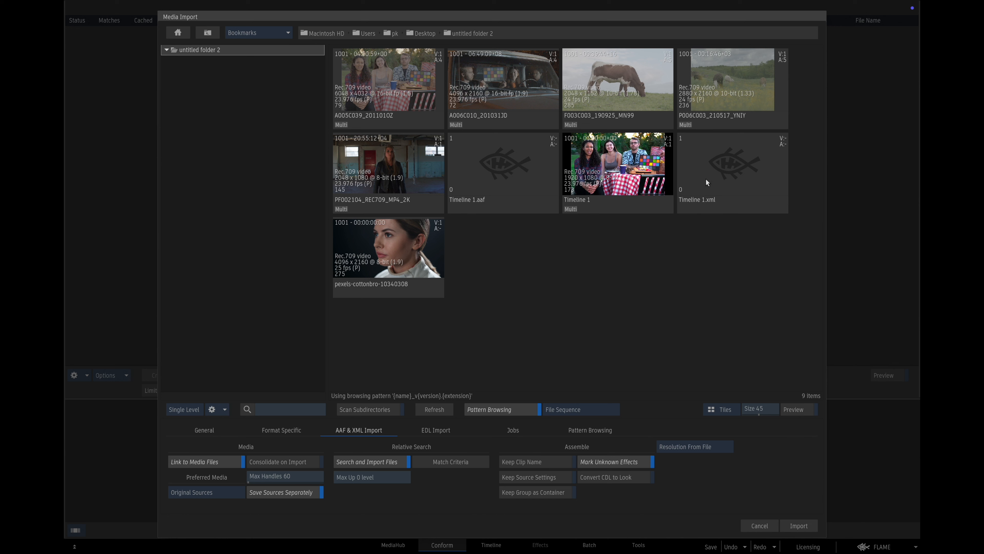
pyautogui.click(722, 167)
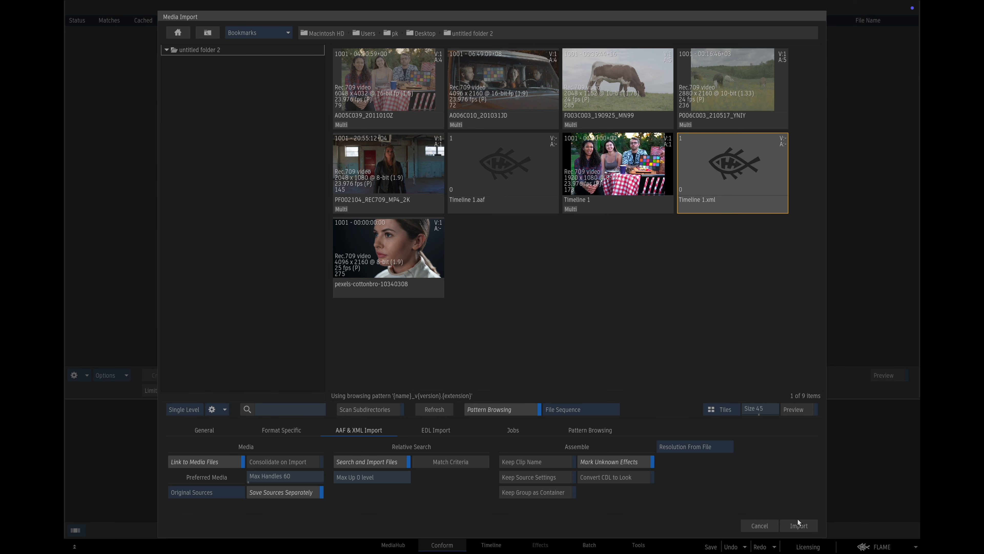
pyautogui.press('Return')
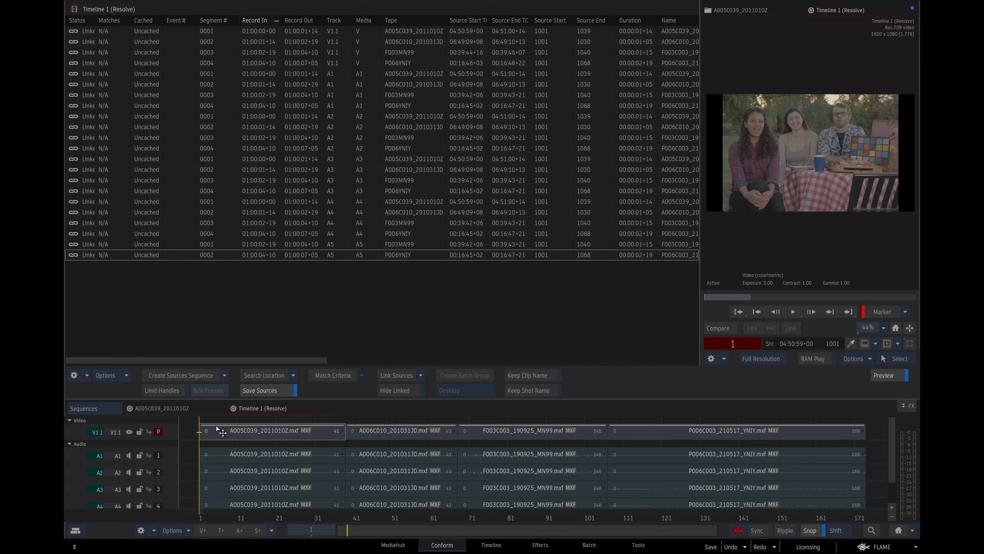
# Delete audio tracks A1 to A5 from the Timeline 1 (Resolve) sequence in the Timeline view.
pyautogui.moveTo(211, 518); pyautogui.dragTo(330, 461)
pyautogui.click(491, 544)
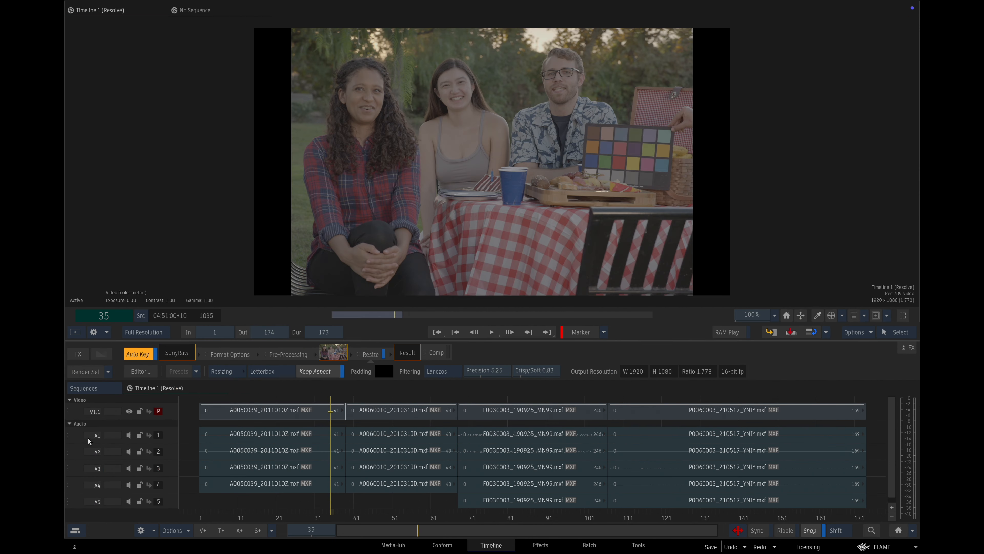
pyautogui.click(87, 437)
pyautogui.keyDown('shift'); pyautogui.click(80, 496); pyautogui.keyUp('shift')
pyautogui.press('Delete')
pyautogui.moveTo(373, 323); pyautogui.dragTo(324, 293)
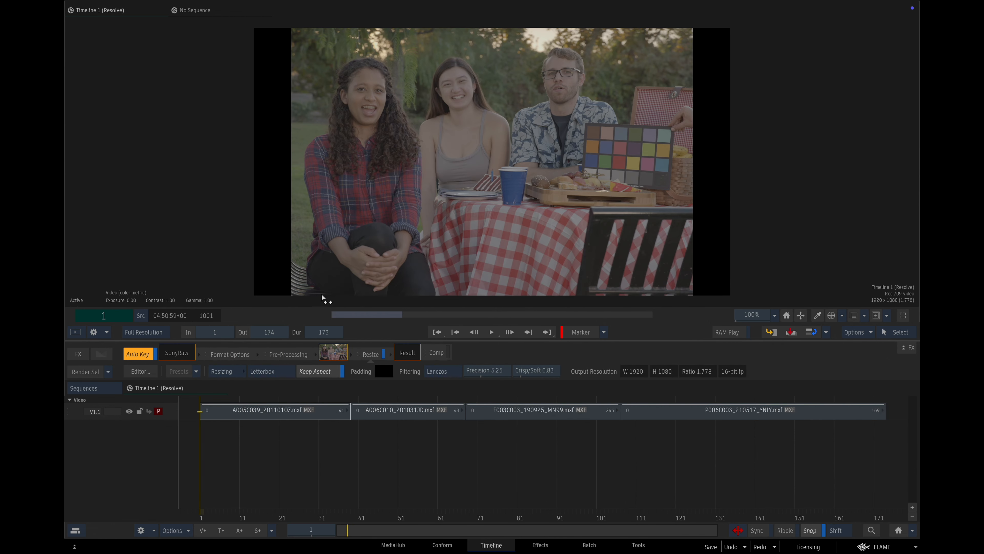
# Add an OpenFX effect with Blackmagic Design's DaVinci Resolve Renderer plugin to the first clip, A005C039_2011010Z.
pyautogui.click(220, 350)
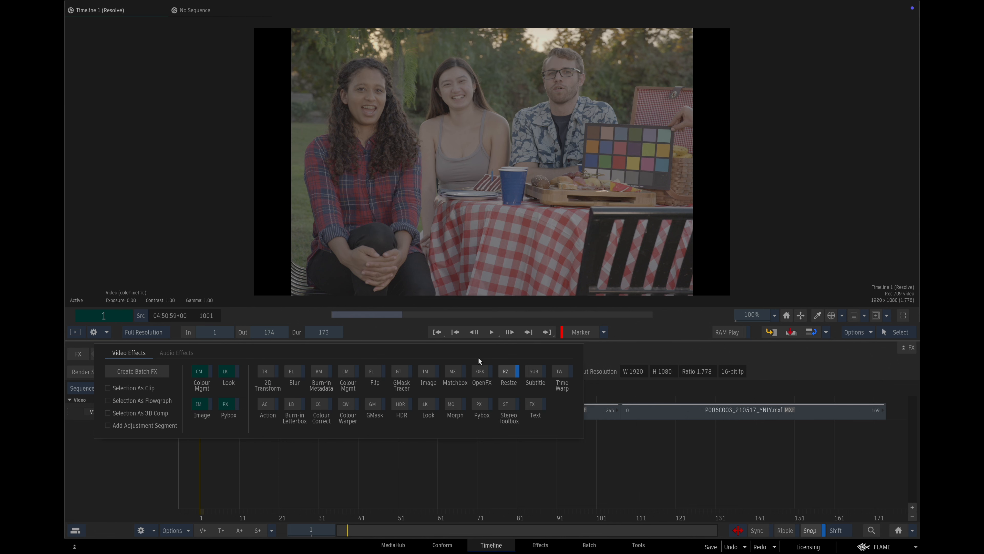
pyautogui.click(480, 372)
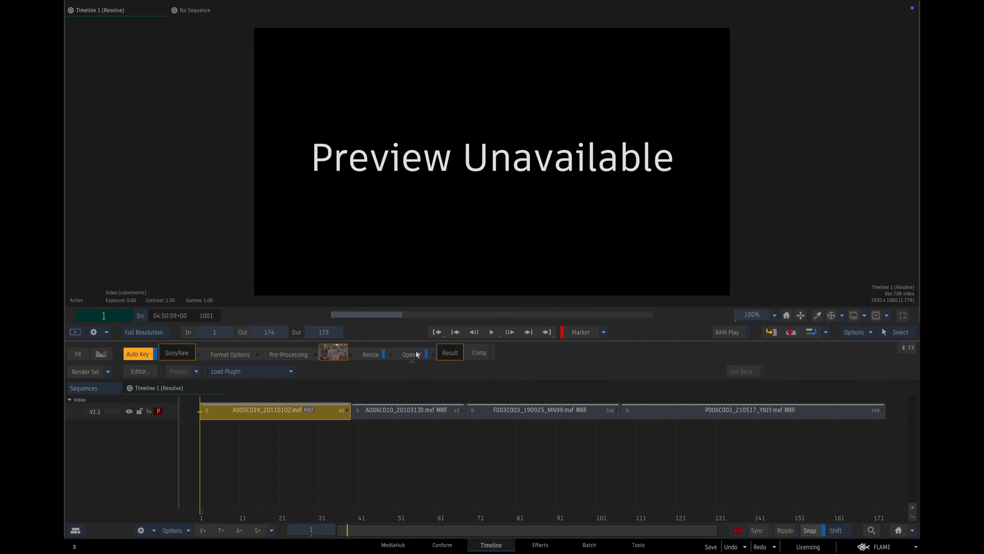
pyautogui.click(239, 370)
pyautogui.click(260, 359)
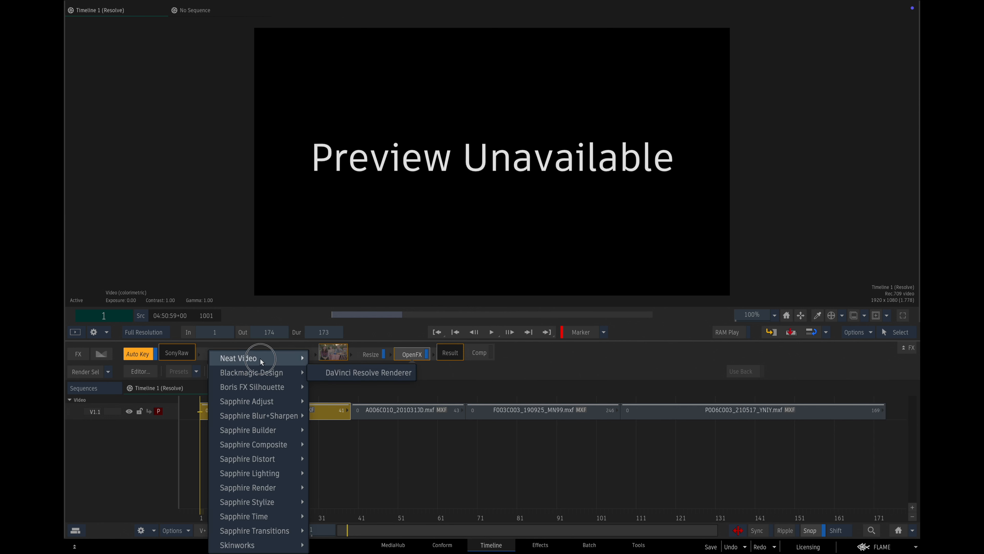
pyautogui.moveTo(257, 373)
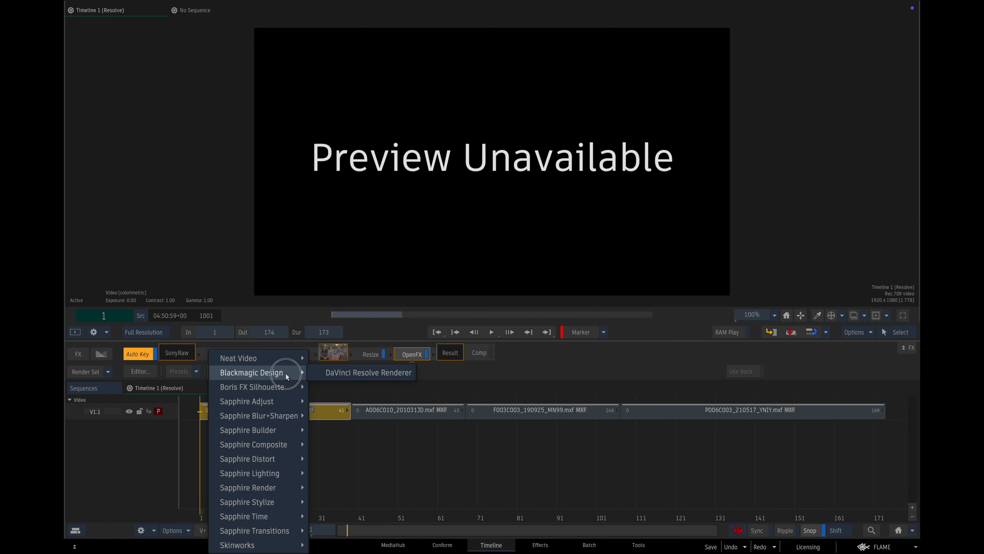
pyautogui.click(347, 374)
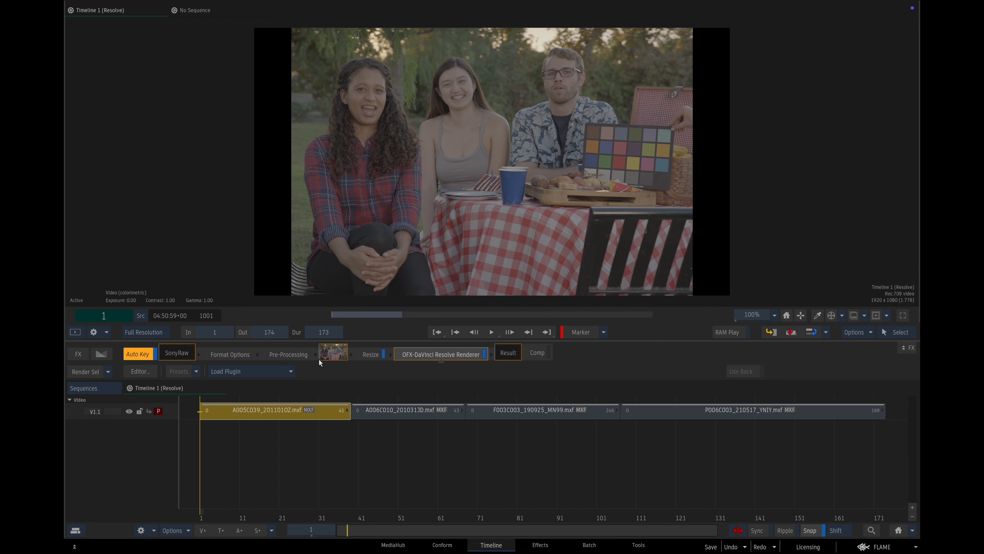
pyautogui.click(147, 373)
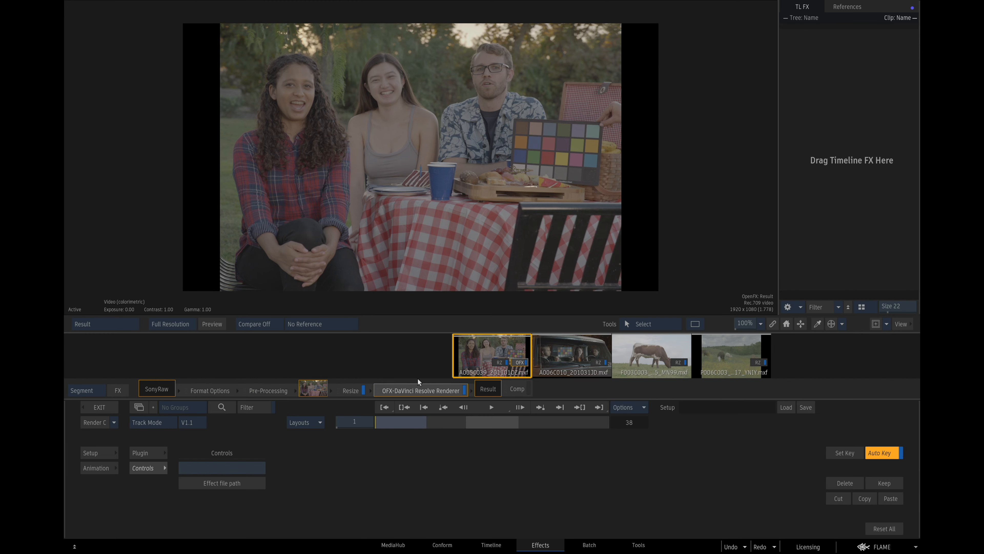
pyautogui.click(228, 484)
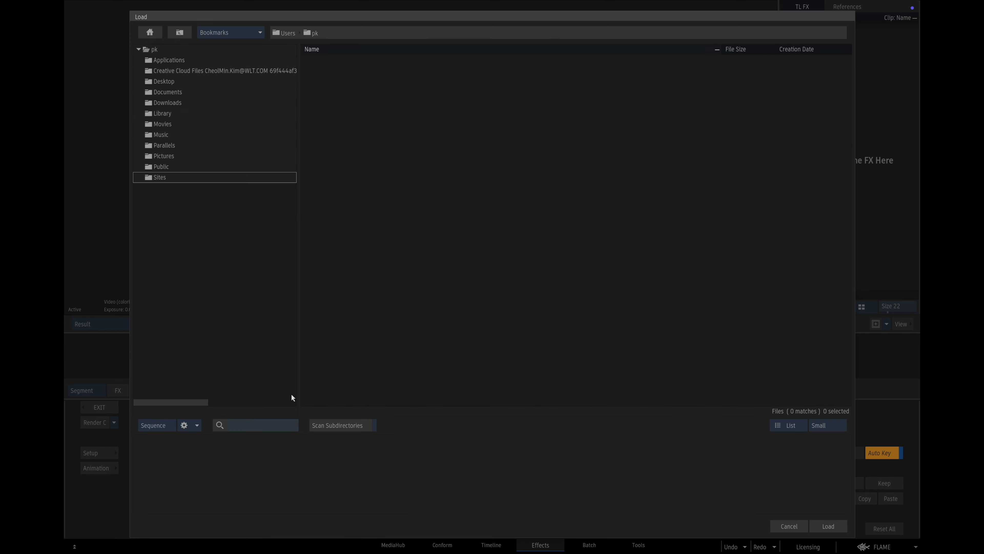
pyautogui.click(230, 35)
pyautogui.click(234, 145)
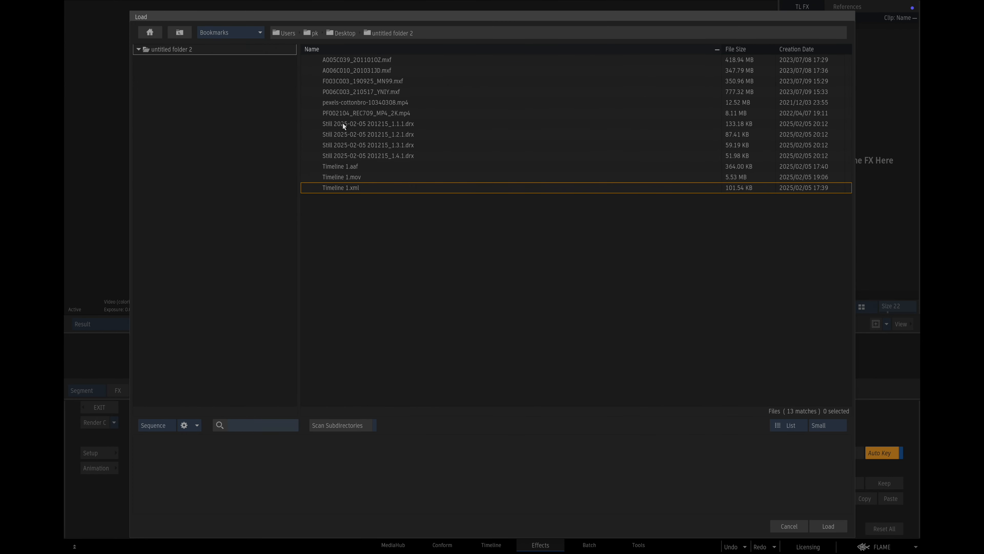
pyautogui.click(346, 122)
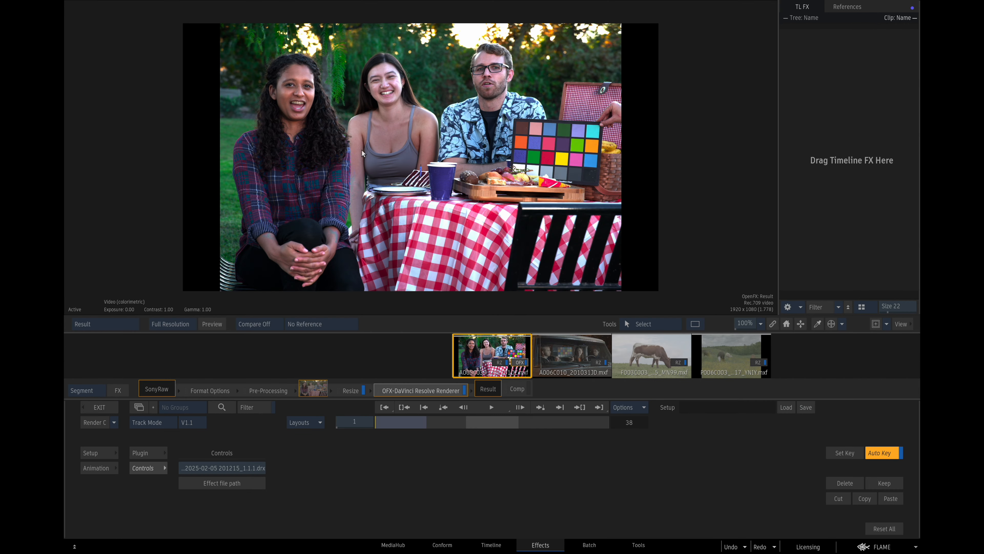
pyautogui.click(99, 407)
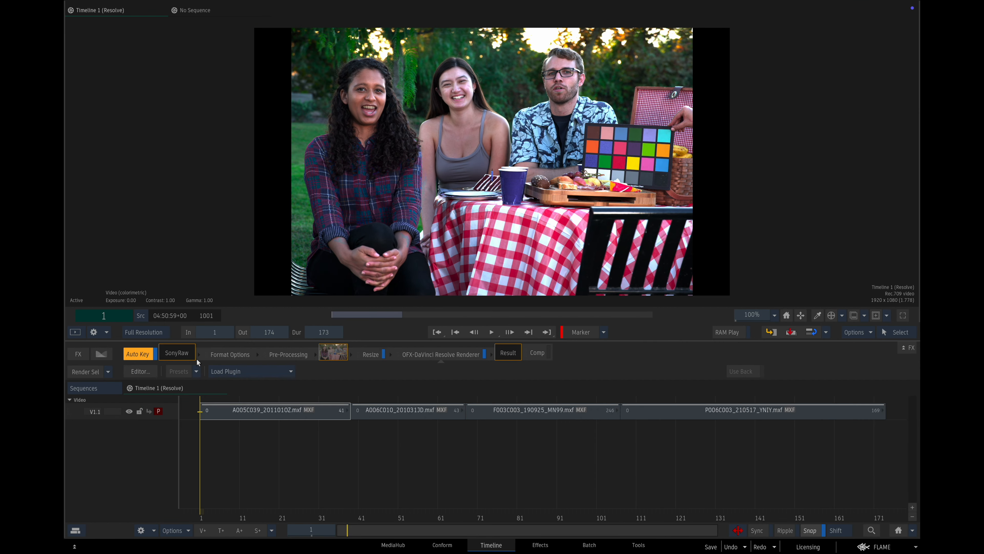
# Compare the picnic clip with and without its DaVinci Resolve Renderer effect around frame 26.
pyautogui.moveTo(221, 513); pyautogui.dragTo(299, 490)
pyautogui.click(484, 356)
pyautogui.click(485, 355)
pyautogui.click(486, 356)
pyautogui.click(485, 356)
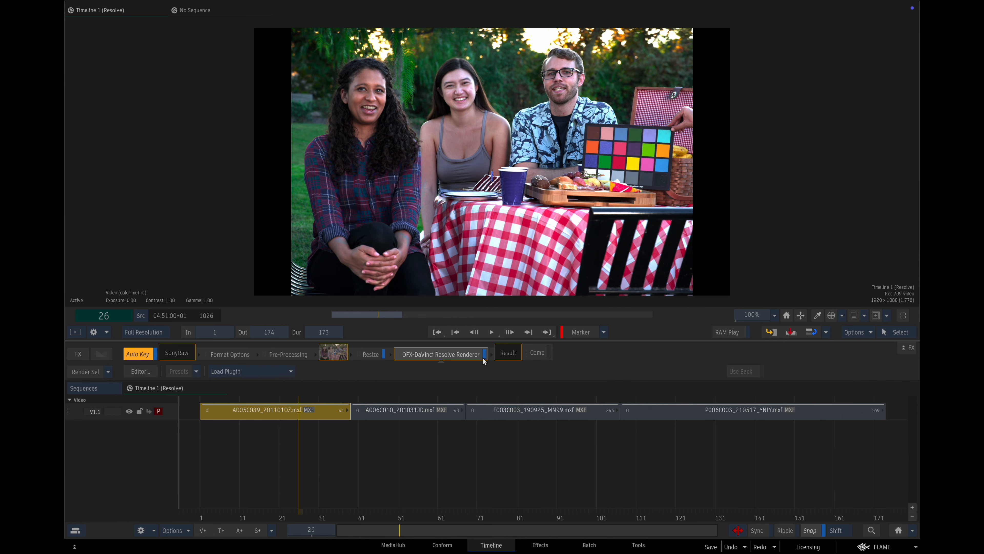
pyautogui.moveTo(325, 519); pyautogui.dragTo(358, 516)
pyautogui.click(310, 415)
pyautogui.moveTo(413, 356); pyautogui.dragTo(405, 410)
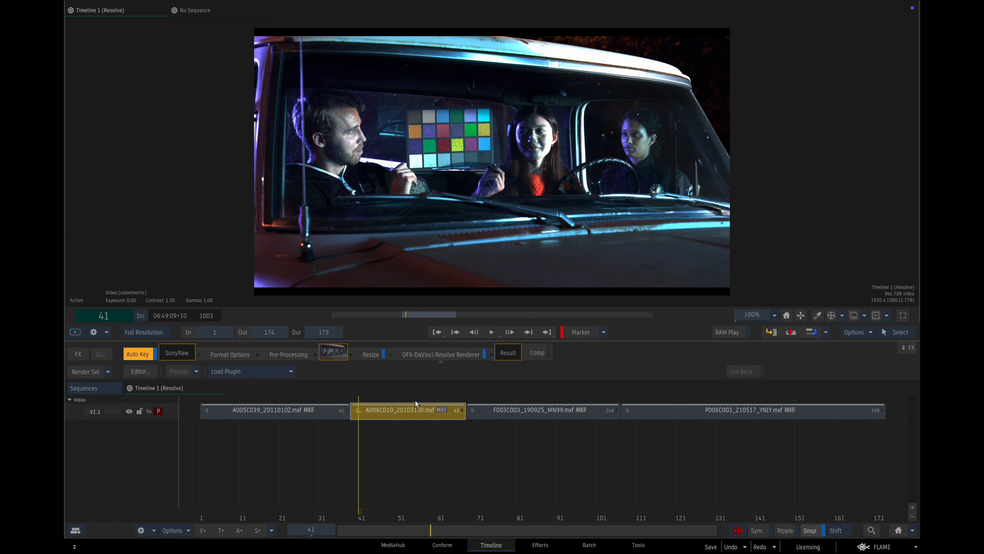
pyautogui.click(150, 372)
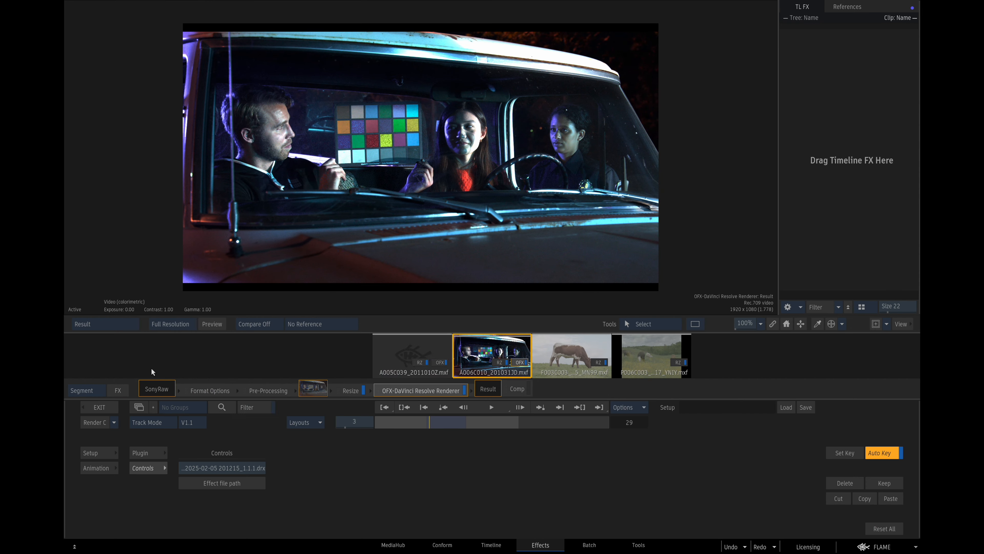
pyautogui.click(240, 480)
pyautogui.doubleClick(404, 133)
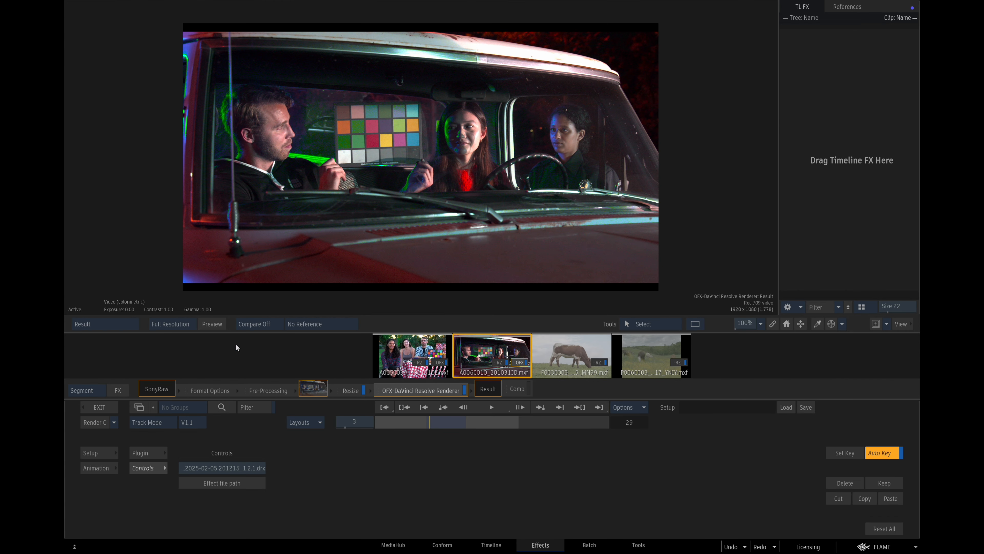
pyautogui.click(110, 408)
pyautogui.moveTo(367, 521); pyautogui.dragTo(505, 489)
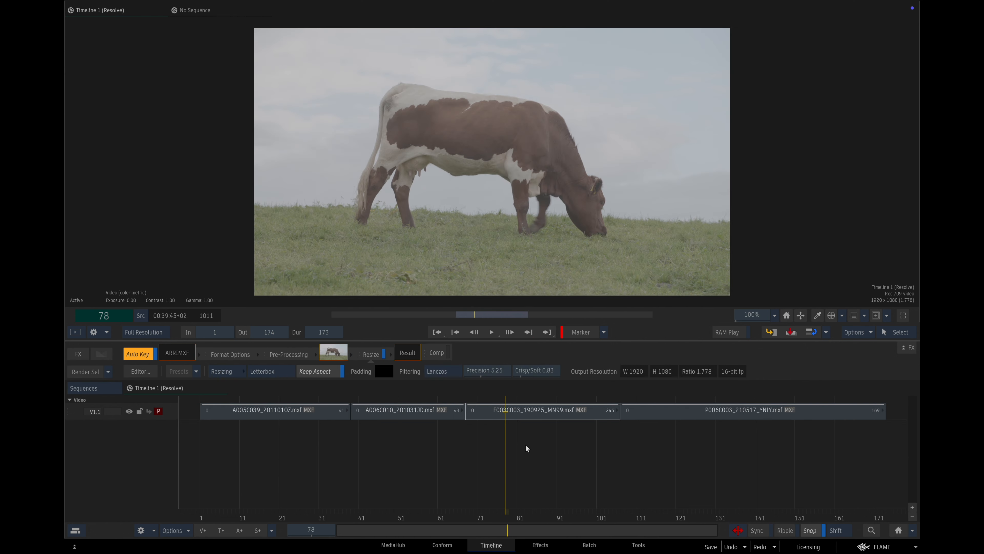
pyautogui.click(537, 412)
pyautogui.click(389, 407)
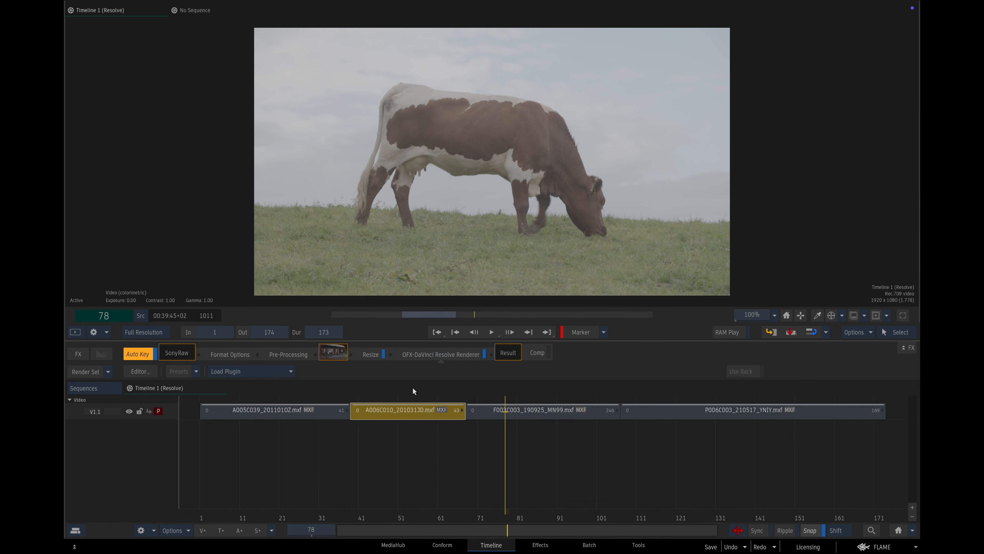
pyautogui.click(430, 360)
pyautogui.click(533, 413)
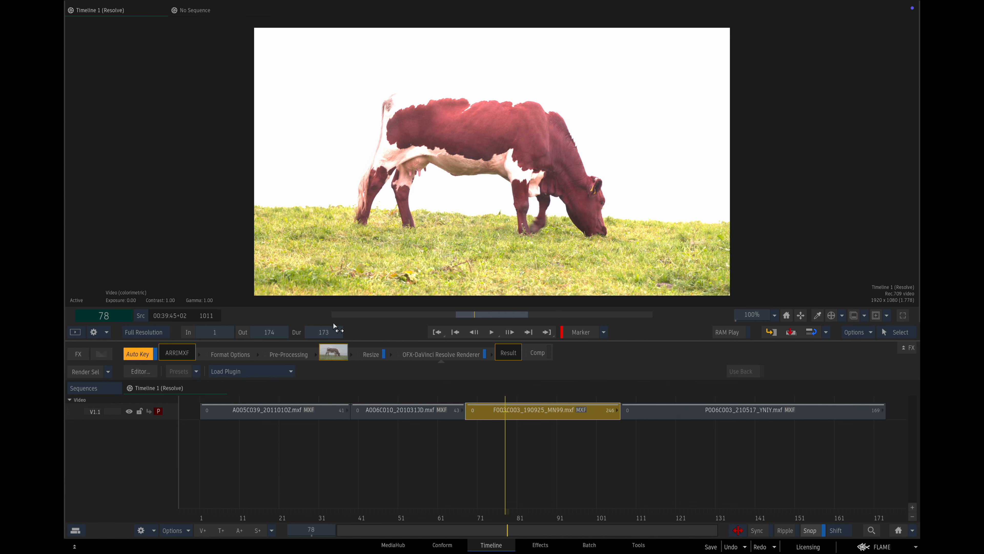
pyautogui.click(141, 370)
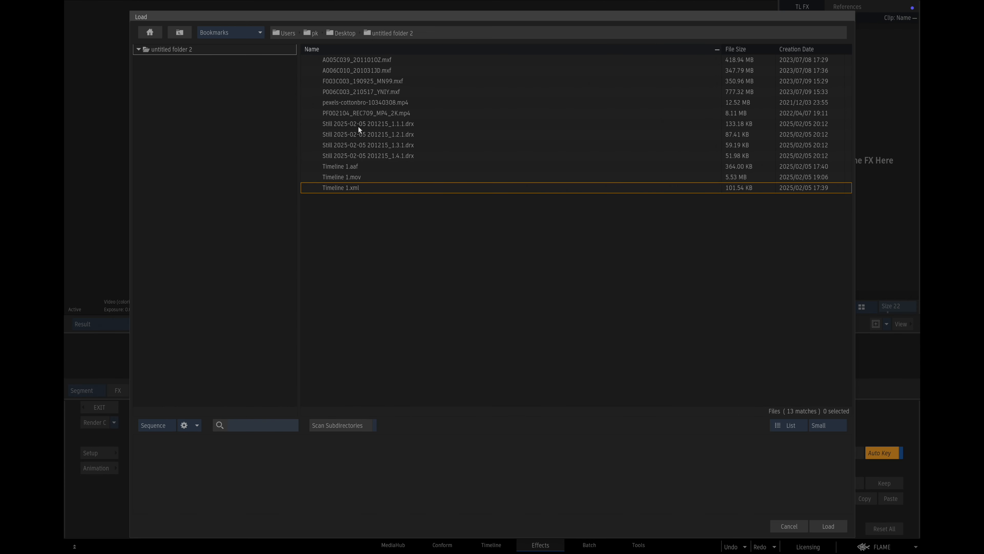
pyautogui.doubleClick(383, 145)
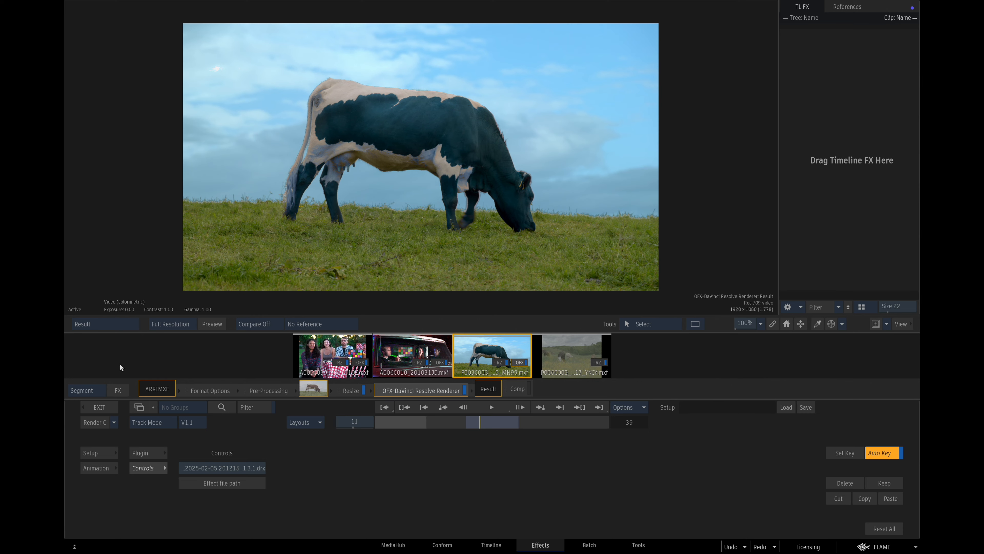
pyautogui.click(101, 408)
pyautogui.moveTo(552, 516); pyautogui.dragTo(673, 506)
pyautogui.click(705, 415)
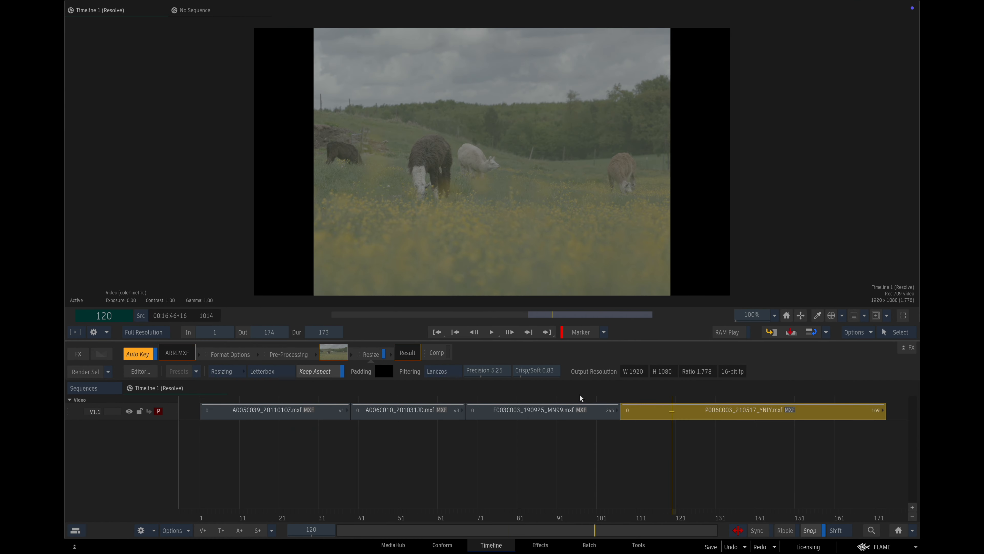
pyautogui.click(569, 413)
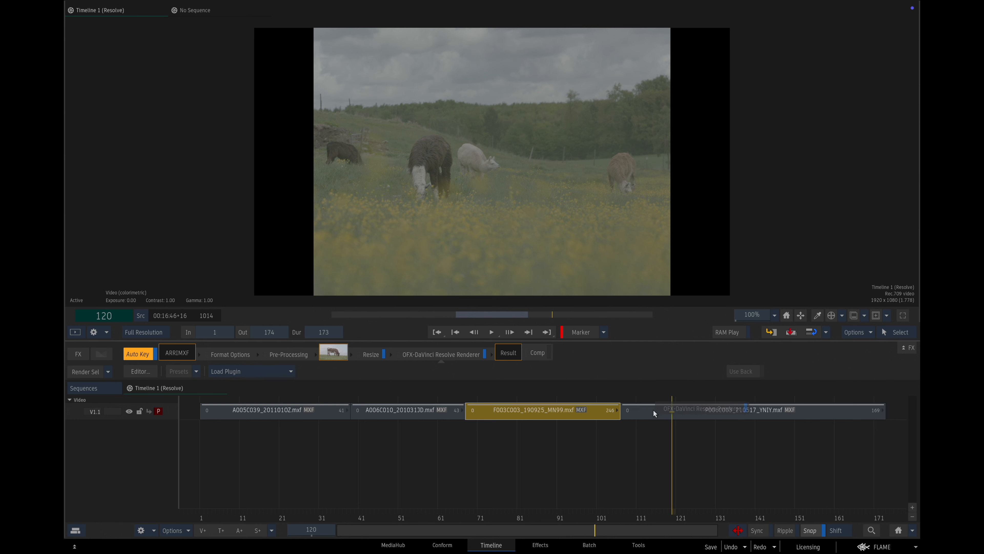
pyautogui.click(655, 411)
pyautogui.click(140, 371)
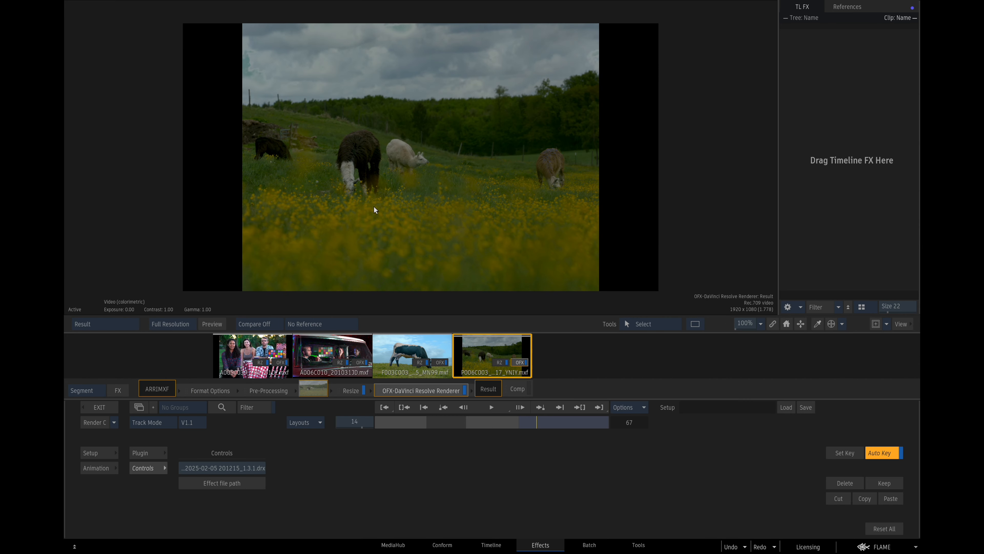
pyautogui.click(228, 474)
pyautogui.press('Escape')
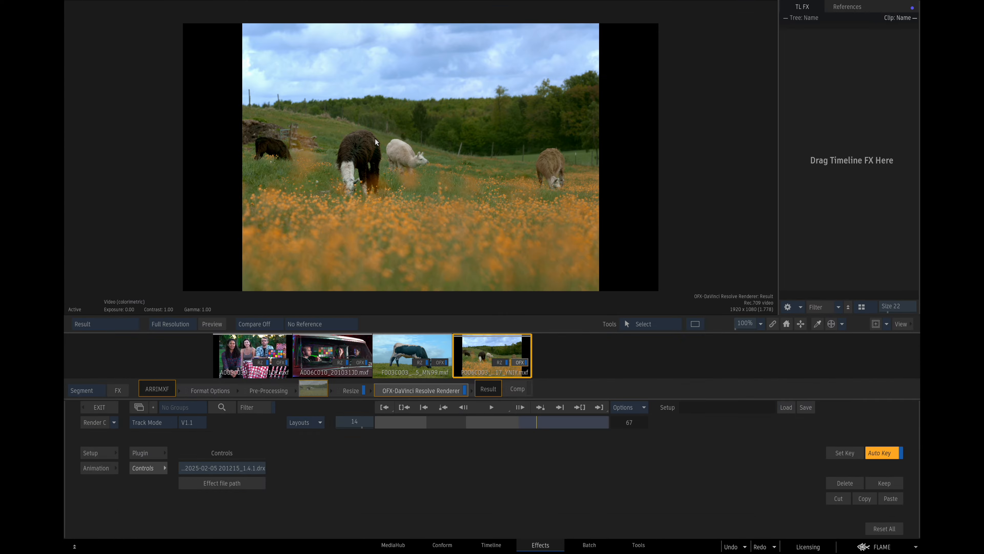
pyautogui.click(101, 407)
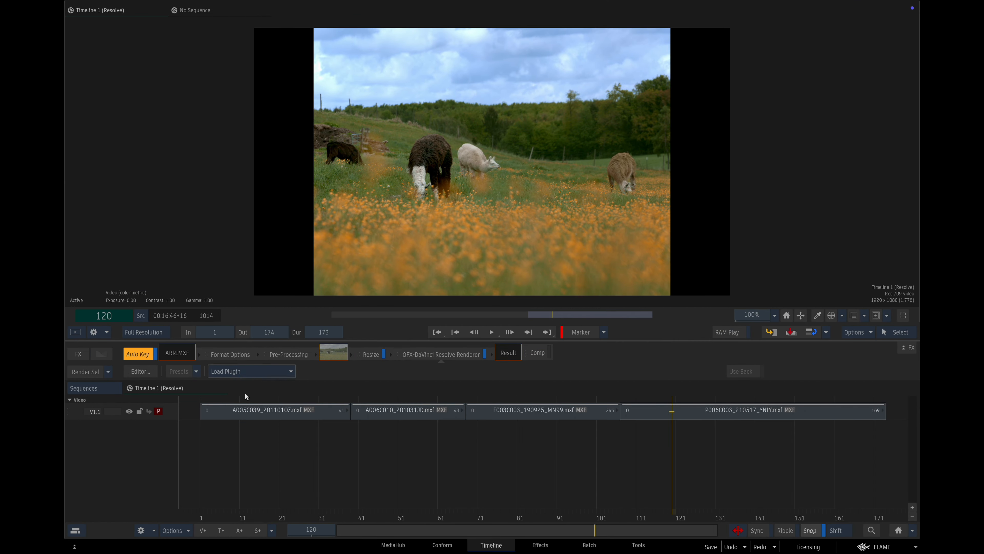
# Review the graded sequence and compare it with the Timeline 1 MOV on track V1.2 in an angle split.
pyautogui.click(195, 511)
pyautogui.moveTo(193, 511); pyautogui.dragTo(362, 508)
pyautogui.moveTo(293, 451); pyautogui.dragTo(200, 461)
pyautogui.press('Escape')
pyautogui.press('Escape')
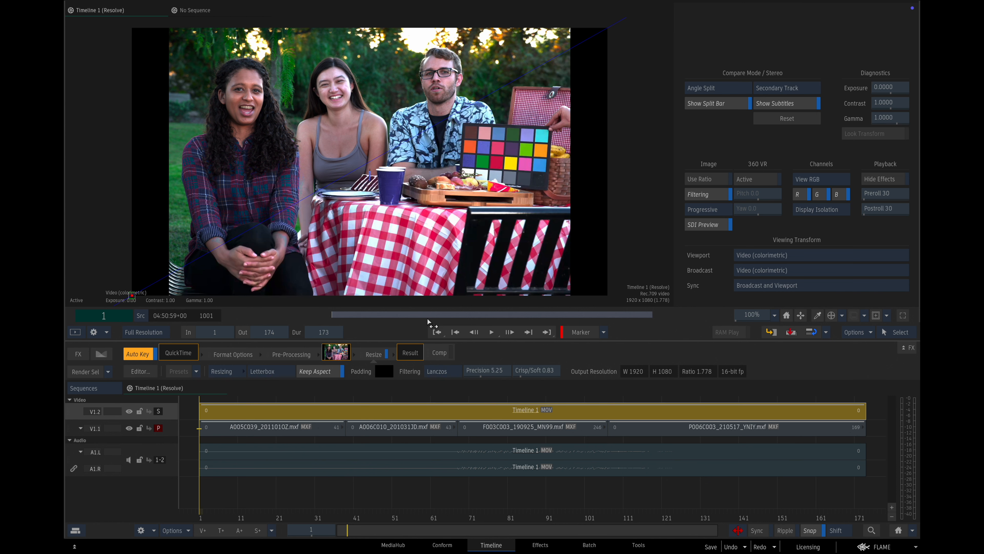
pyautogui.moveTo(359, 314); pyautogui.dragTo(384, 293)
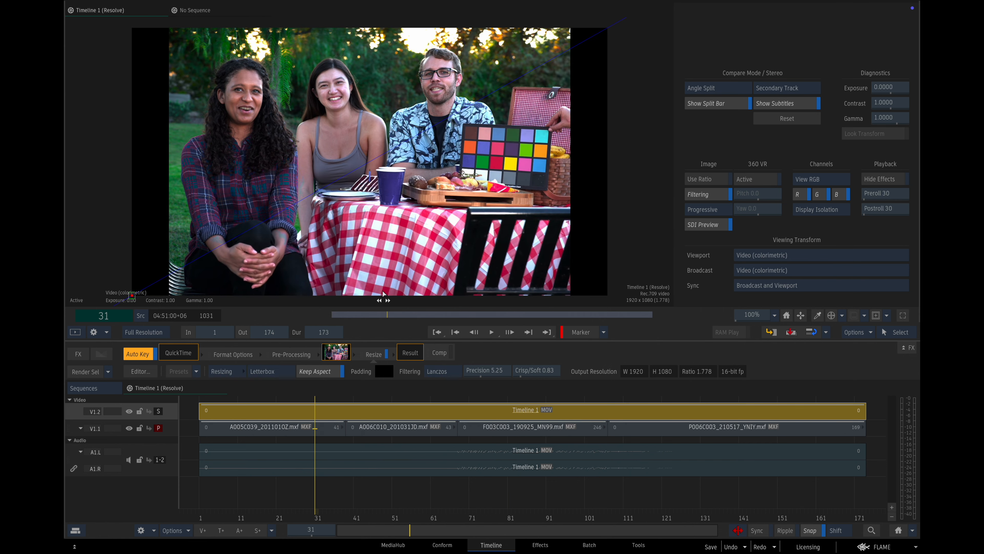